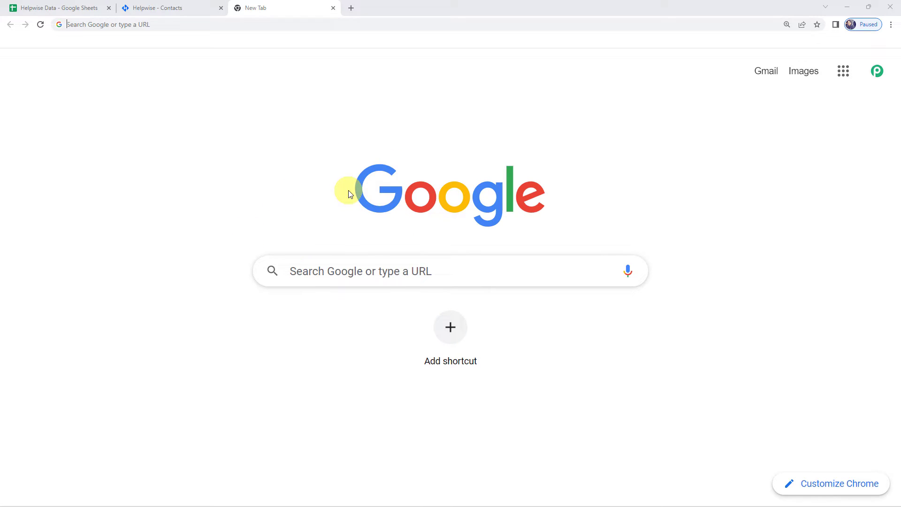
Go to pabbly.com, sign in, and open Pabbly Connect via Access Now.
type("pabbly")
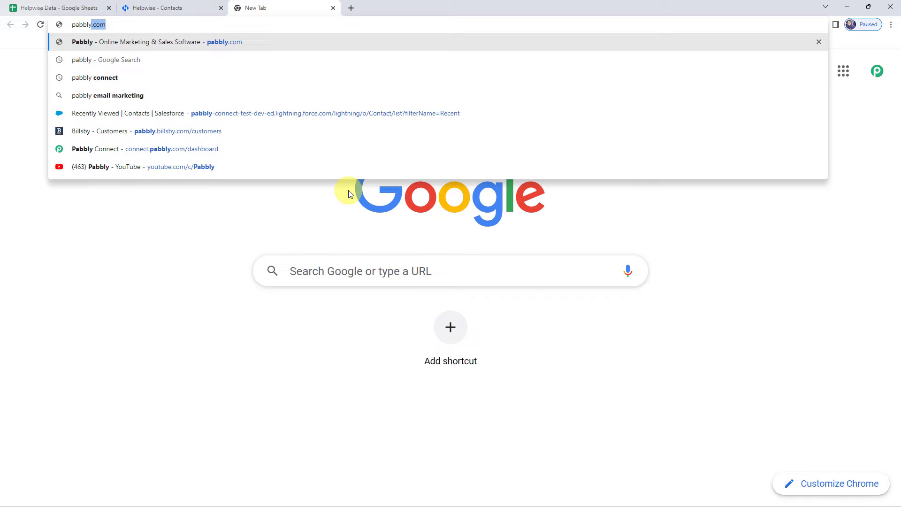
key("Return")
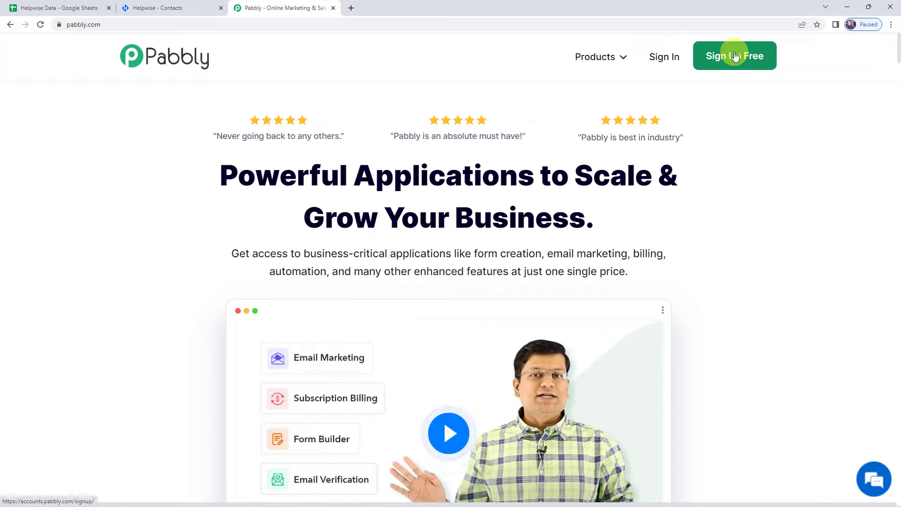
left_click(663, 60)
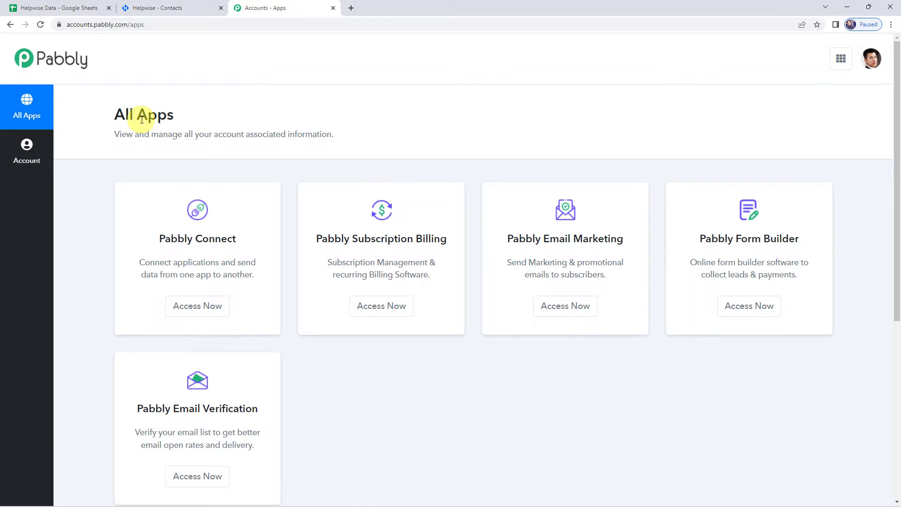
left_click(187, 314)
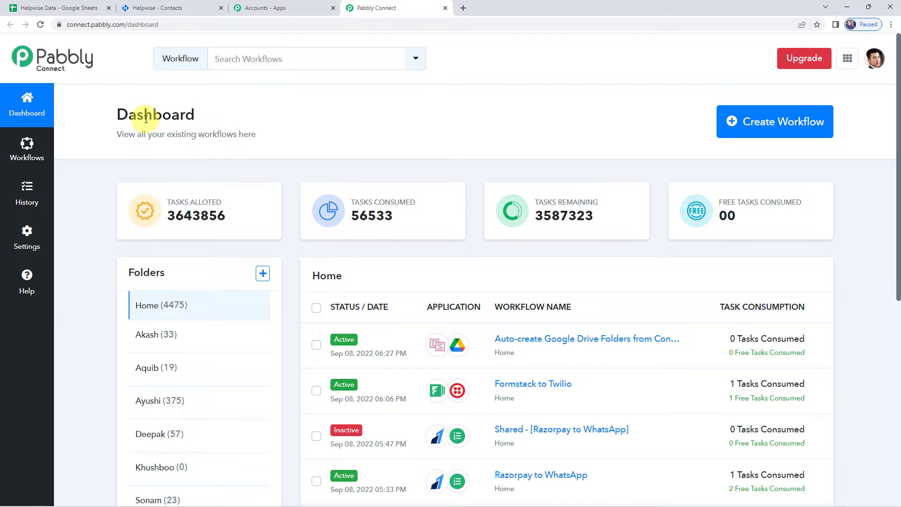
Create a new workflow named 'Create Contact in Helpwise from Google Sheets'.
scroll(510, 401, "down", 5)
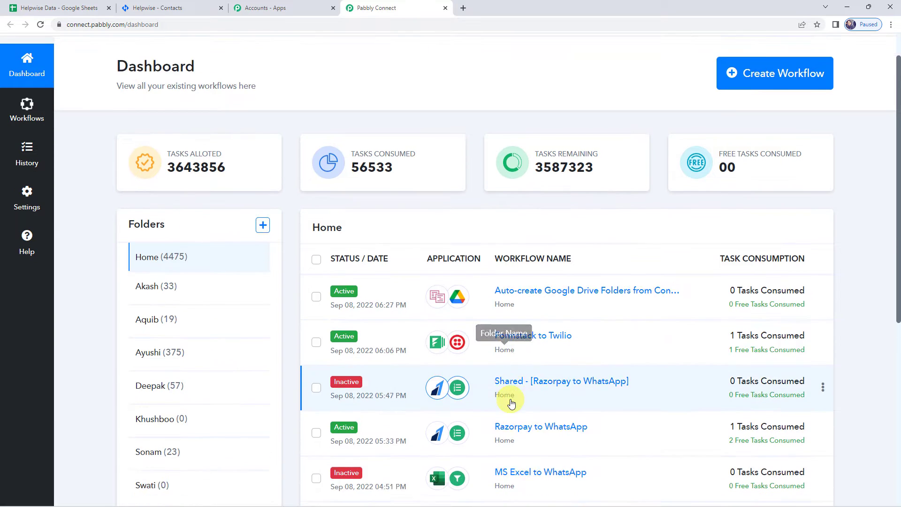
scroll(511, 403, "up", 5)
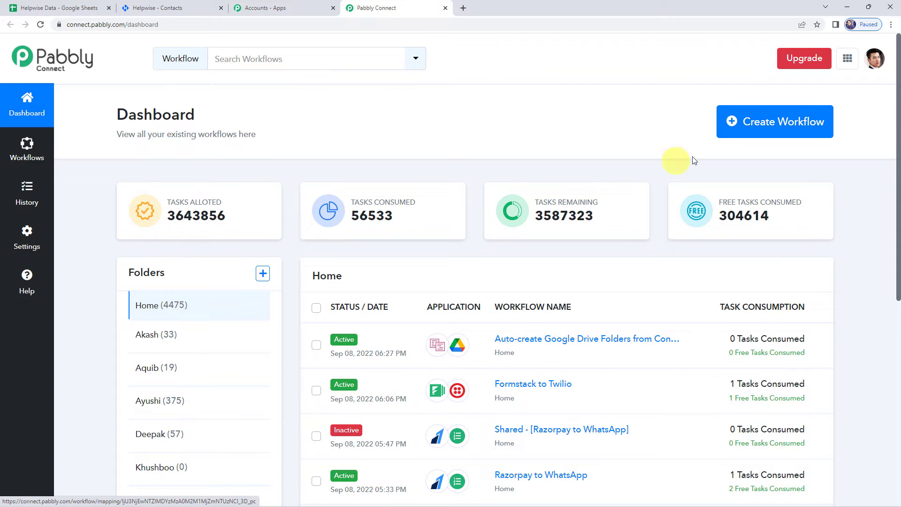
left_click(782, 135)
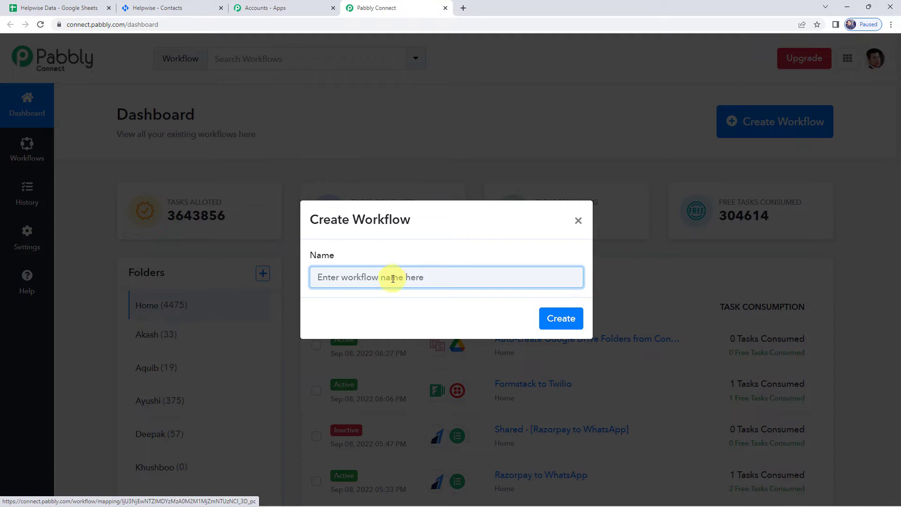
type("Create Contact in Helpwise from Google Sheets")
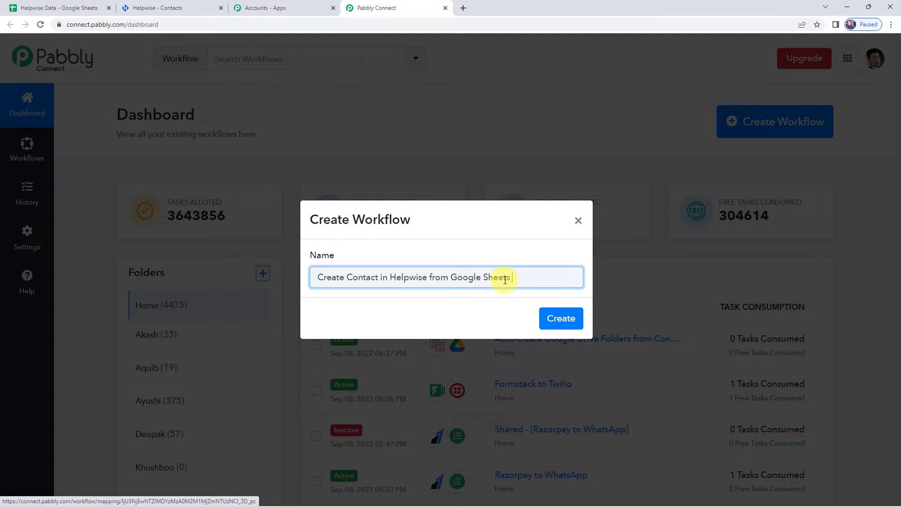
left_click(550, 318)
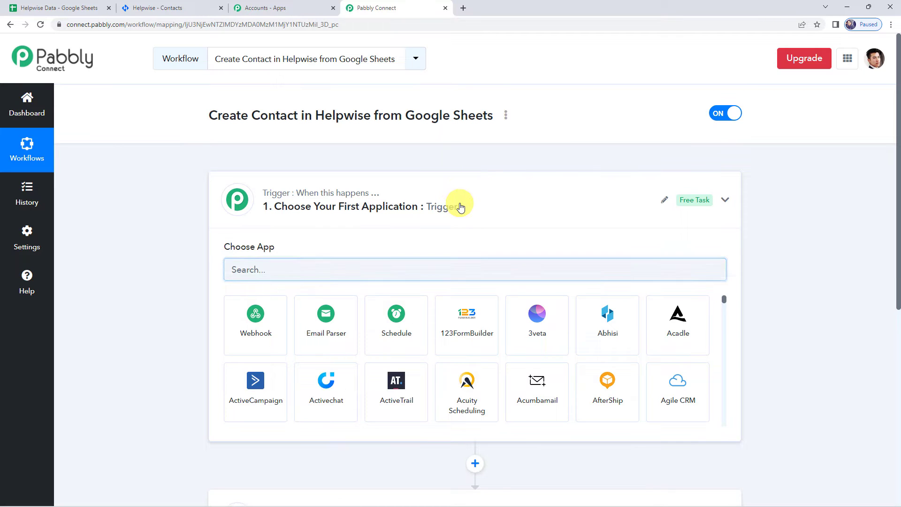
Set the trigger to Google Sheets' New or Updated Spreadsheet Row event and copy its webhook URL.
left_click(460, 207)
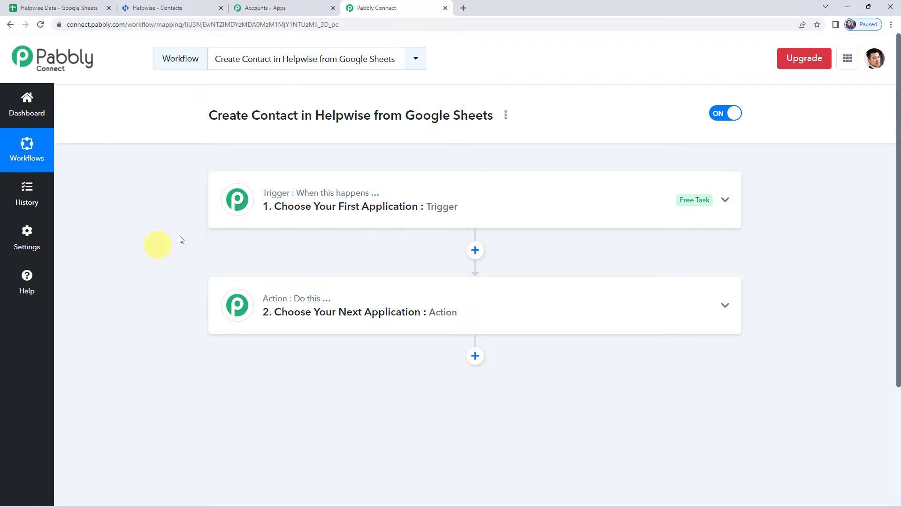
left_click(430, 212)
left_click(369, 263)
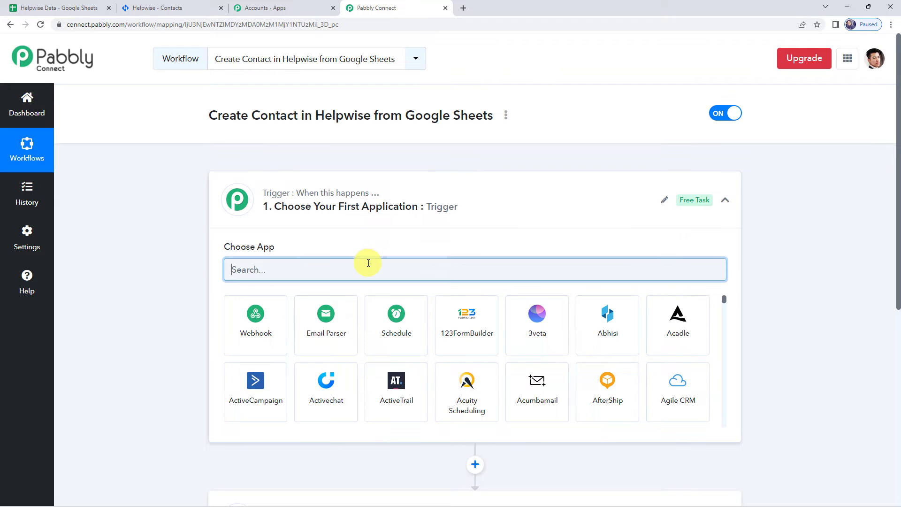
type("Sheet")
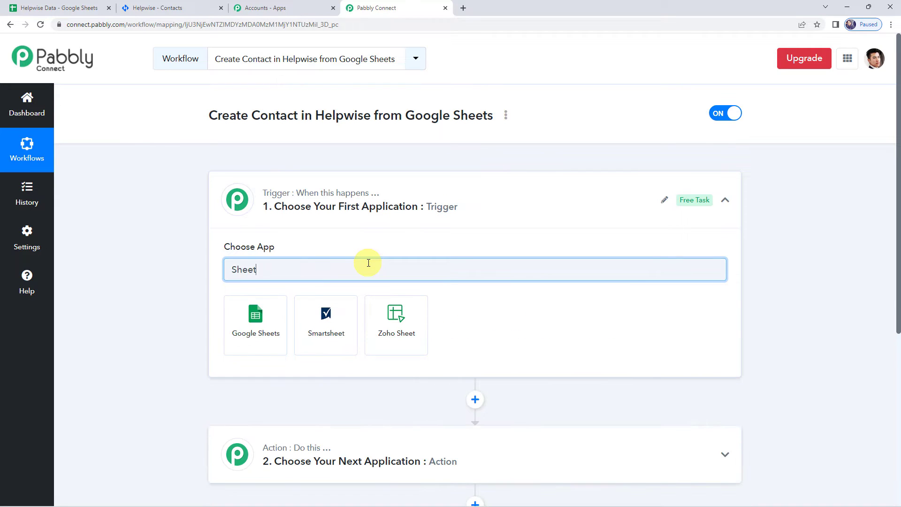
left_click(255, 319)
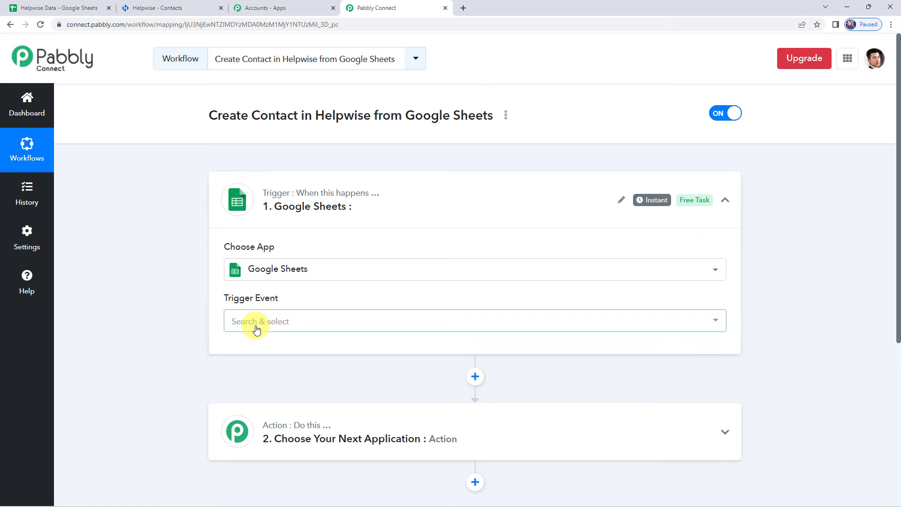
left_click(256, 327)
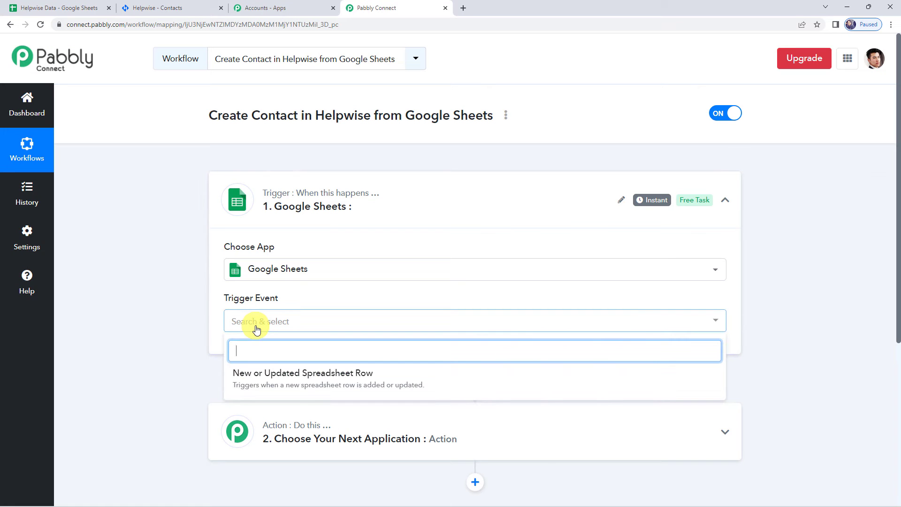
left_click(334, 380)
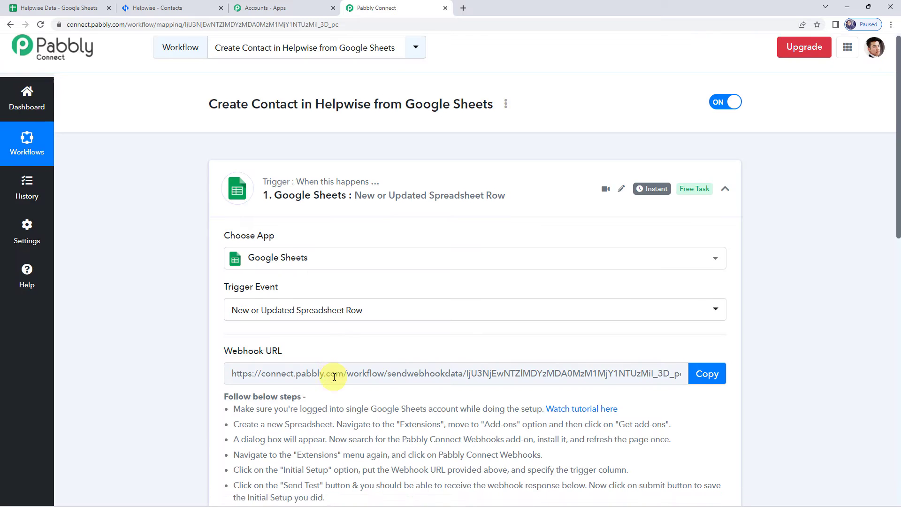
scroll(334, 377, "down", 4)
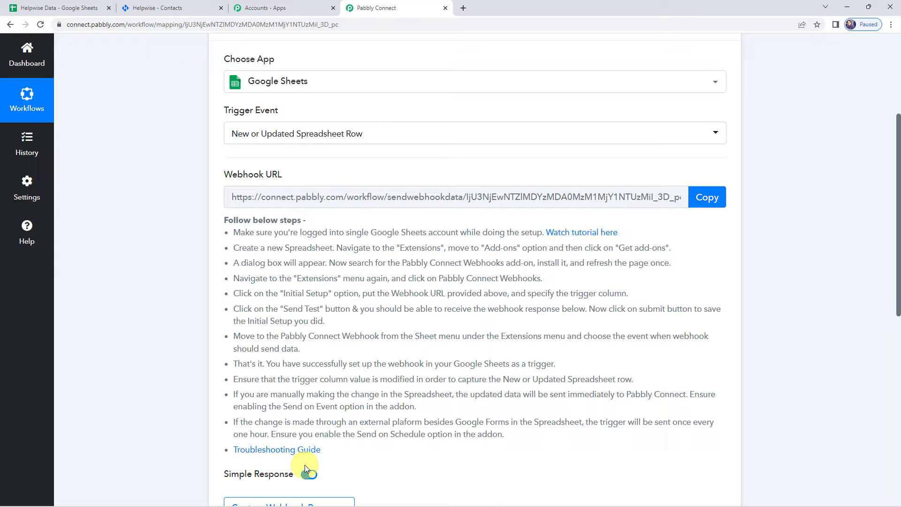
left_click(705, 198)
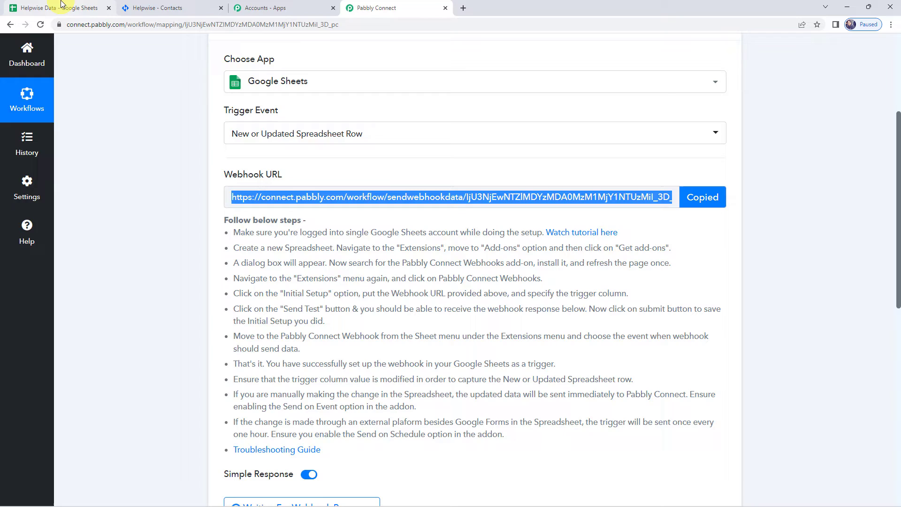
In the Helpwise Data sheet, widen Email column D so full addresses show.
left_click(63, 5)
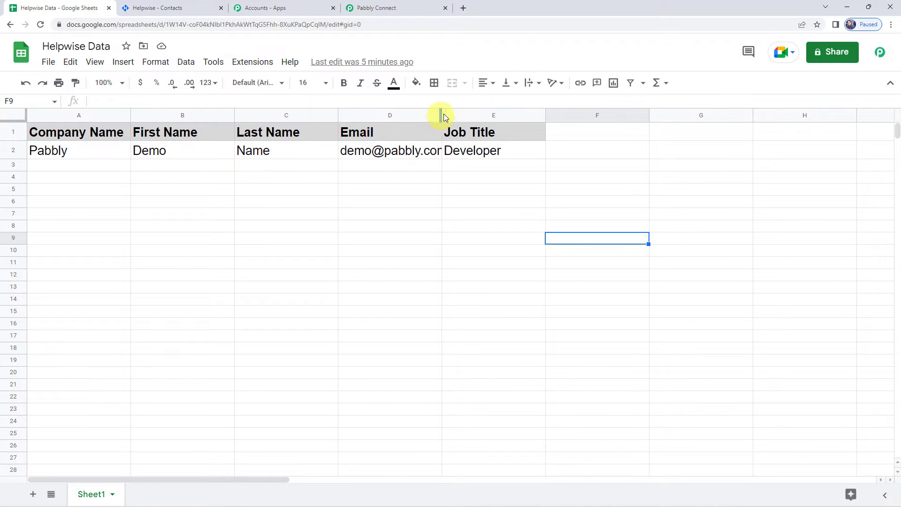
left_click_drag(441, 114, 460, 114)
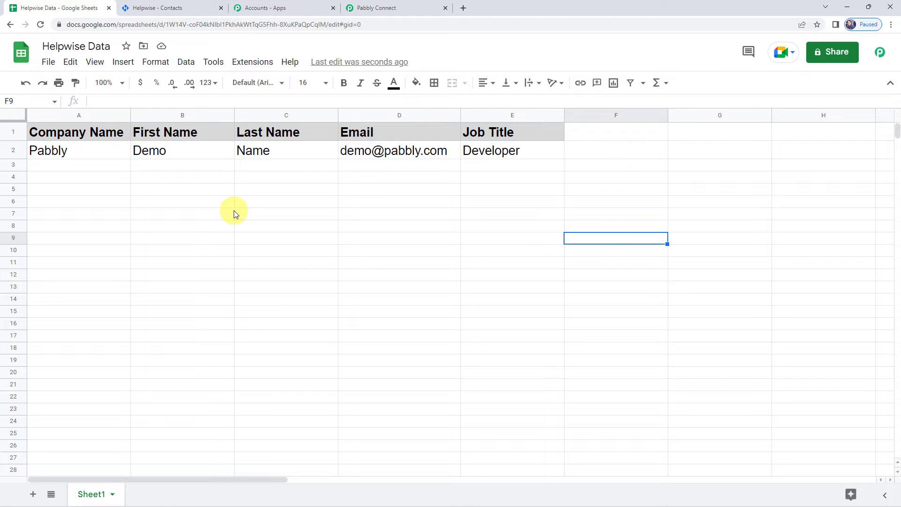
left_click(263, 62)
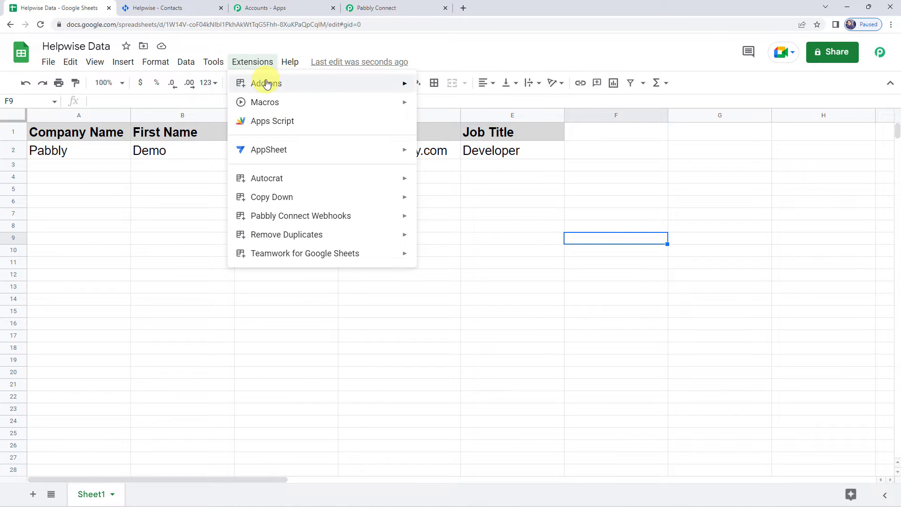
mouse_move(266, 84)
left_click(465, 87)
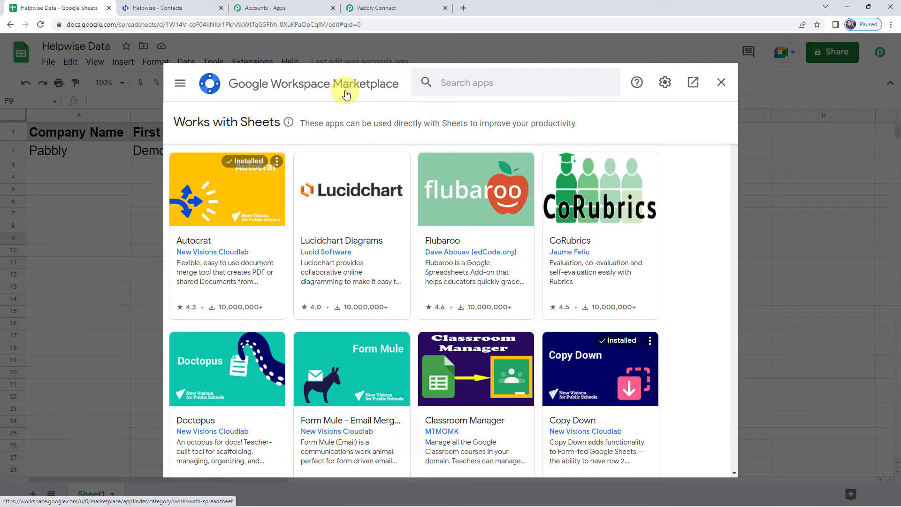
left_click(487, 85)
type("pabbl")
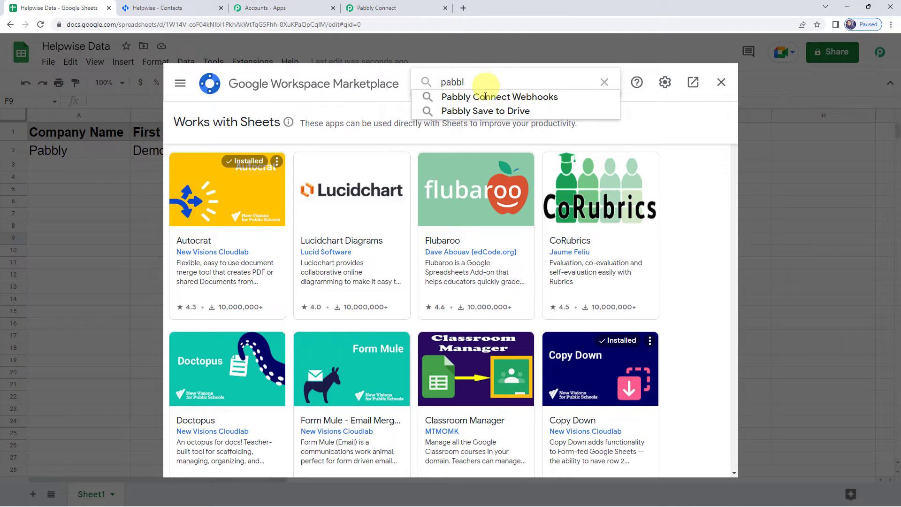
left_click(485, 96)
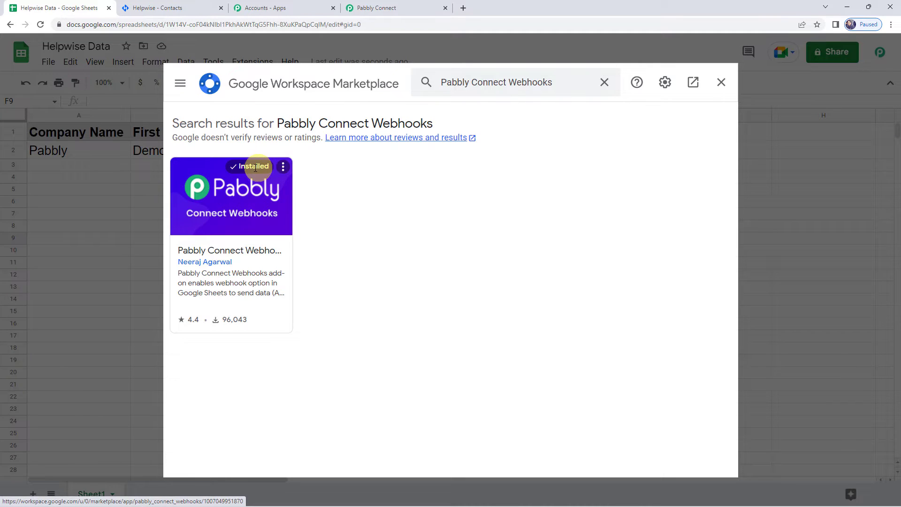
left_click(719, 83)
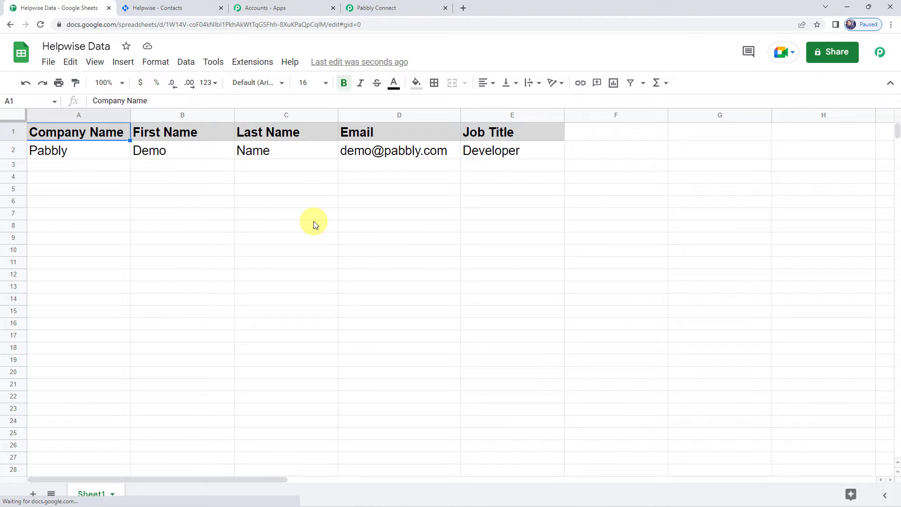
Launch the Pabbly Connect Webhooks add-on's Initial Setup for the spreadsheet.
left_click(261, 65)
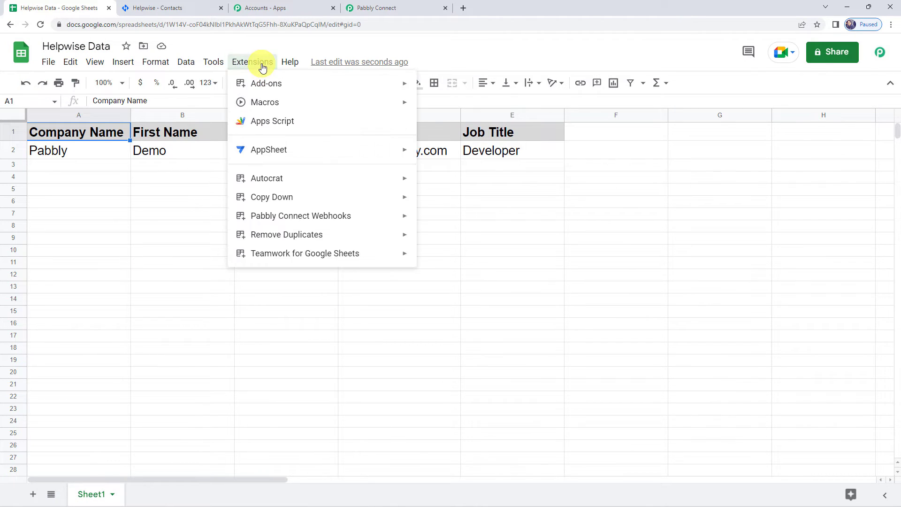
mouse_move(256, 215)
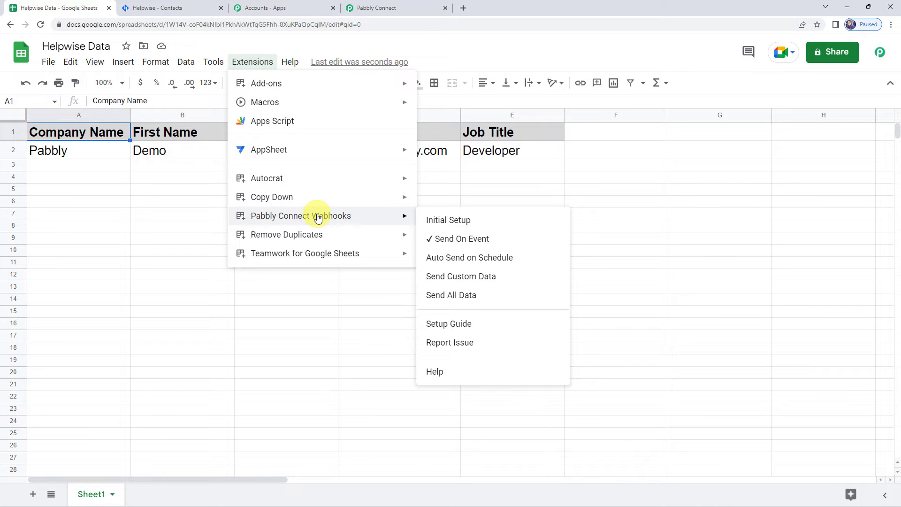
left_click(449, 220)
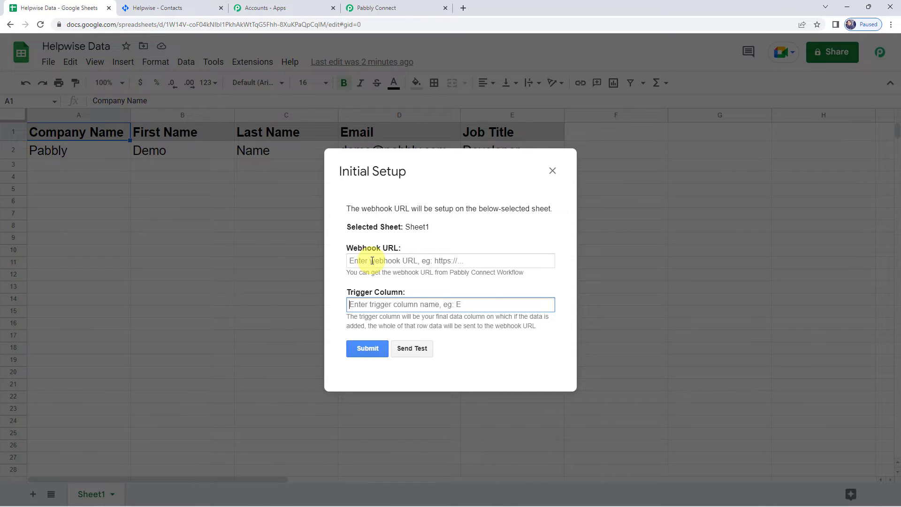
Copy the workflow's webhook URL from Pabbly Connect and paste it into the setup's Webhook URL field.
left_click(373, 7)
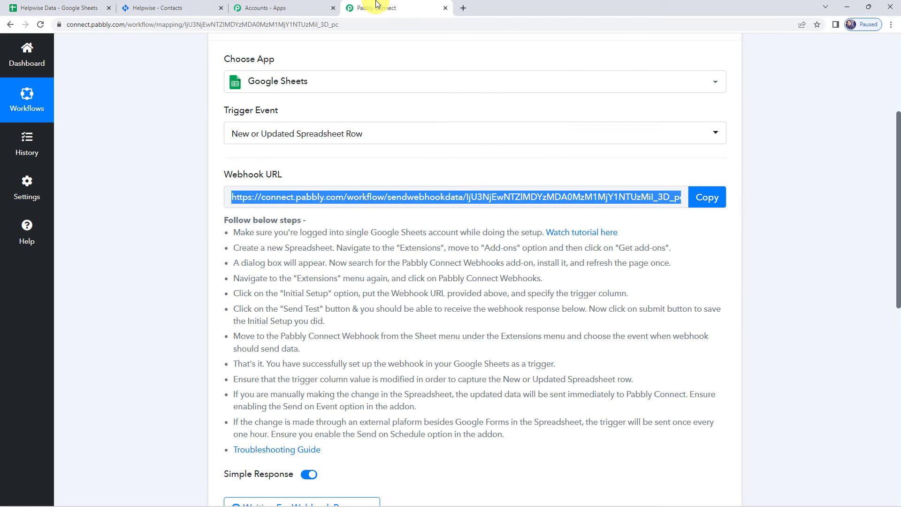
left_click(707, 198)
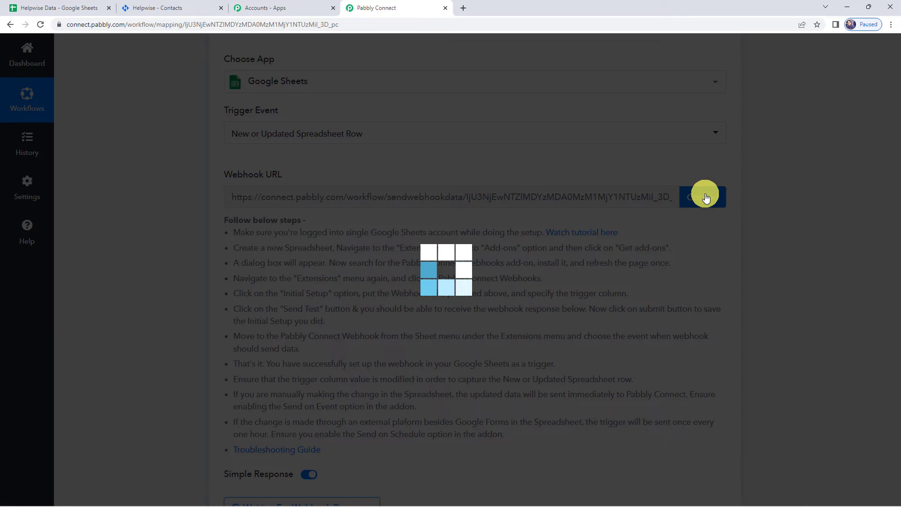
left_click(61, 8)
left_click(382, 261)
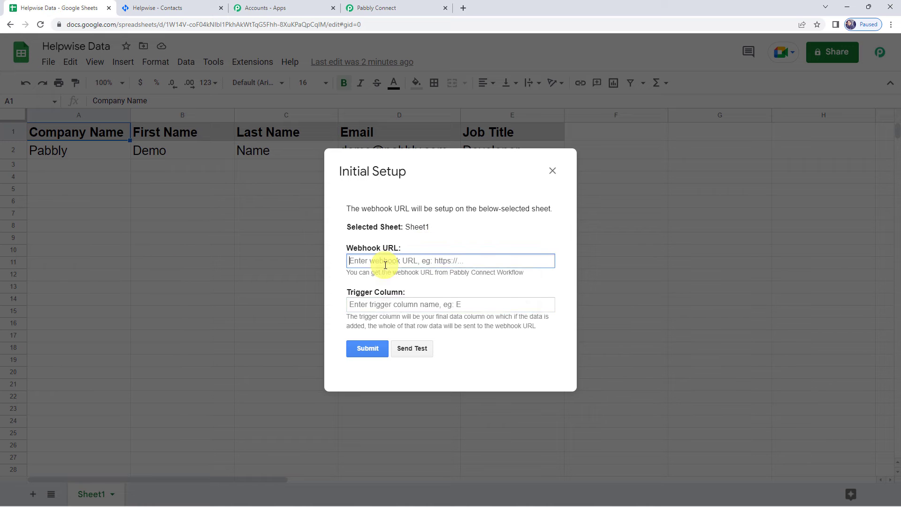
right_click(384, 264)
left_click(409, 342)
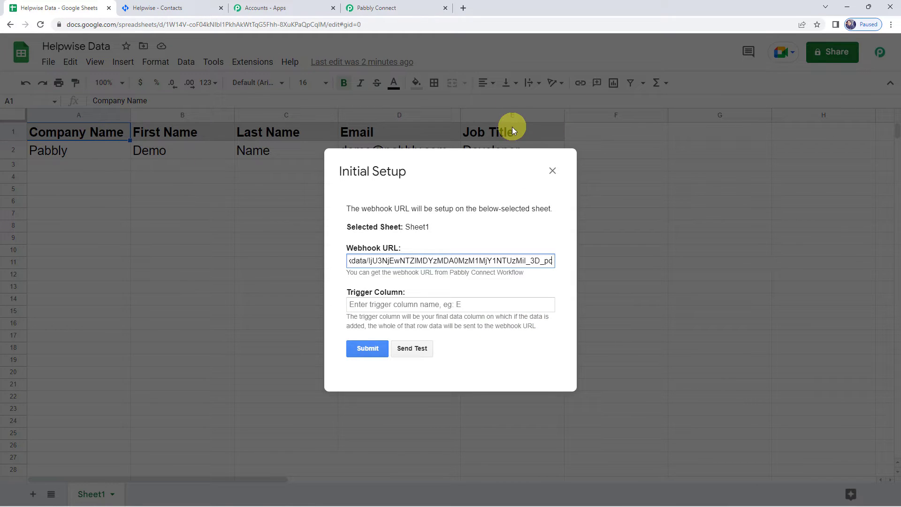
Set the trigger column to E, send a test row, and submit the webhook setup.
left_click(387, 304)
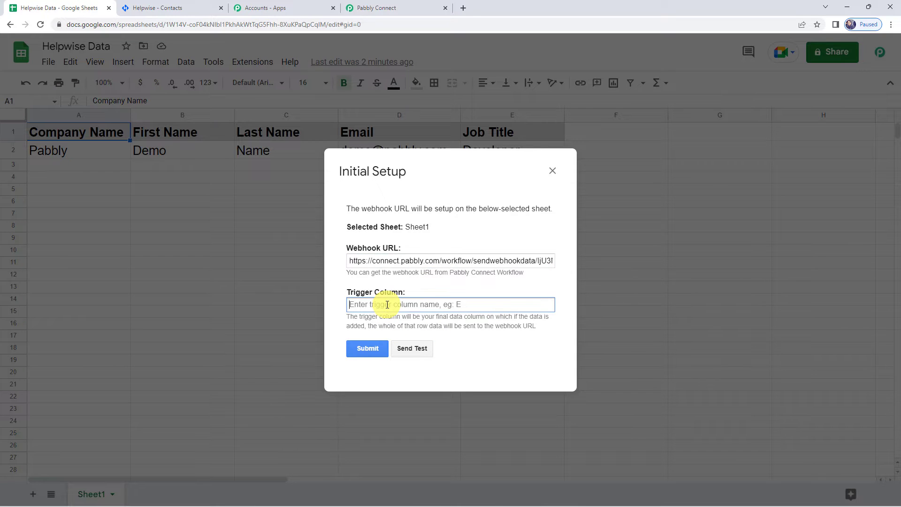
type("E")
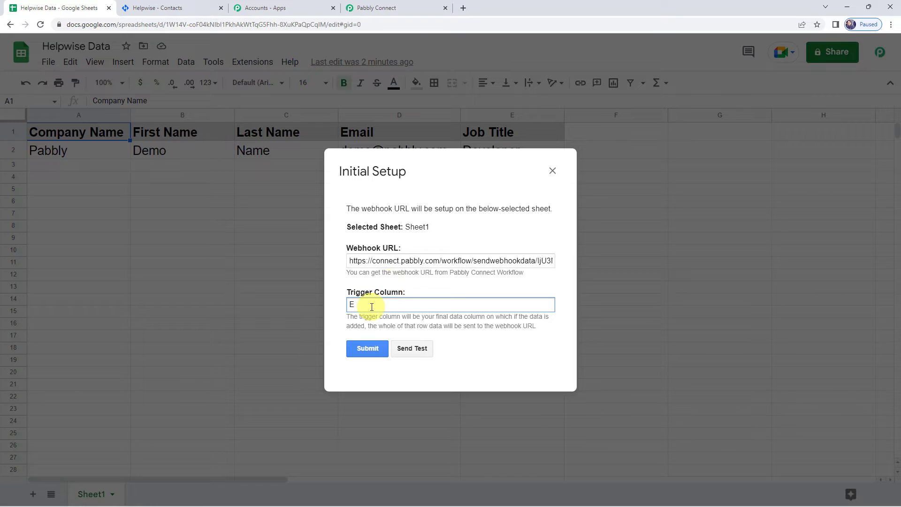
left_click(418, 351)
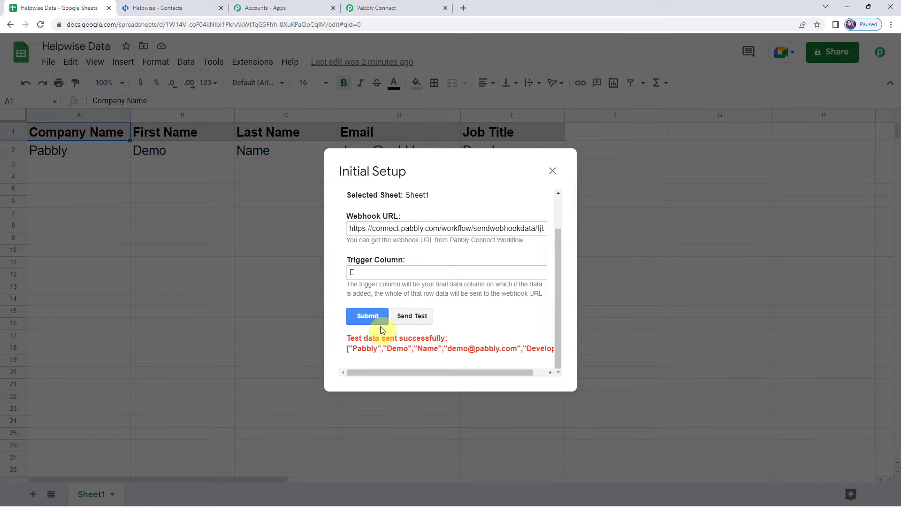
left_click(368, 317)
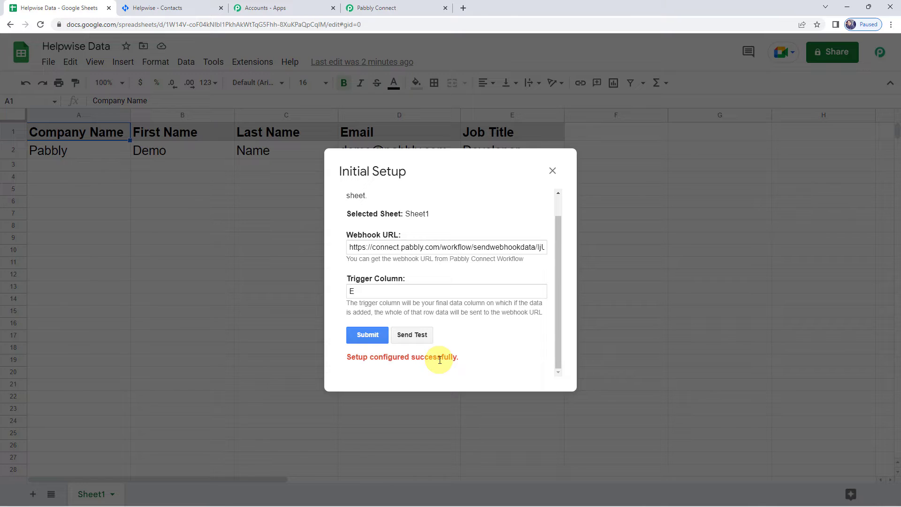
Close the setup and enable Send On Event in the Pabbly Connect Webhooks add-on, confirming its checkmark.
left_click(552, 171)
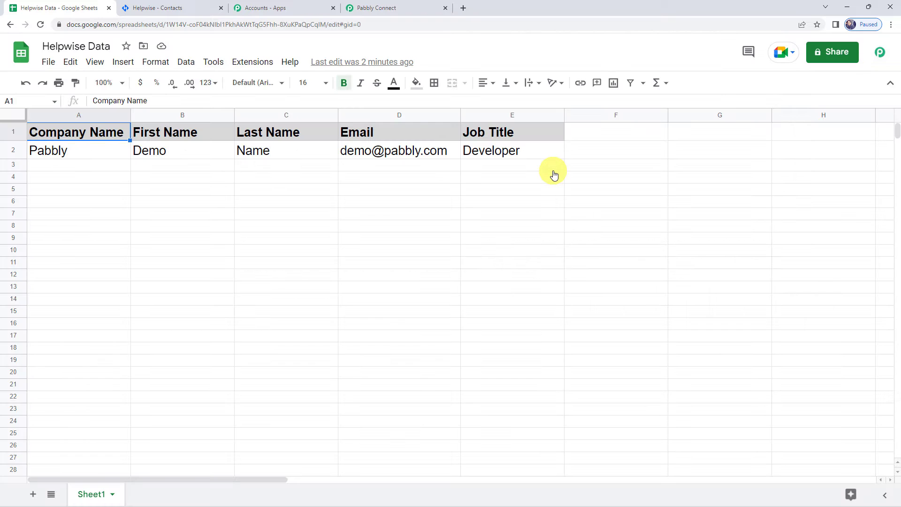
left_click(242, 63)
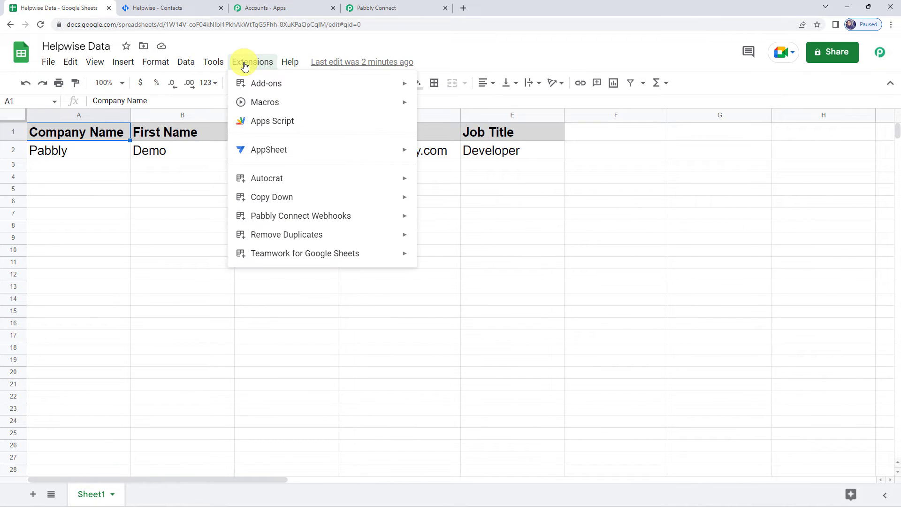
mouse_move(282, 218)
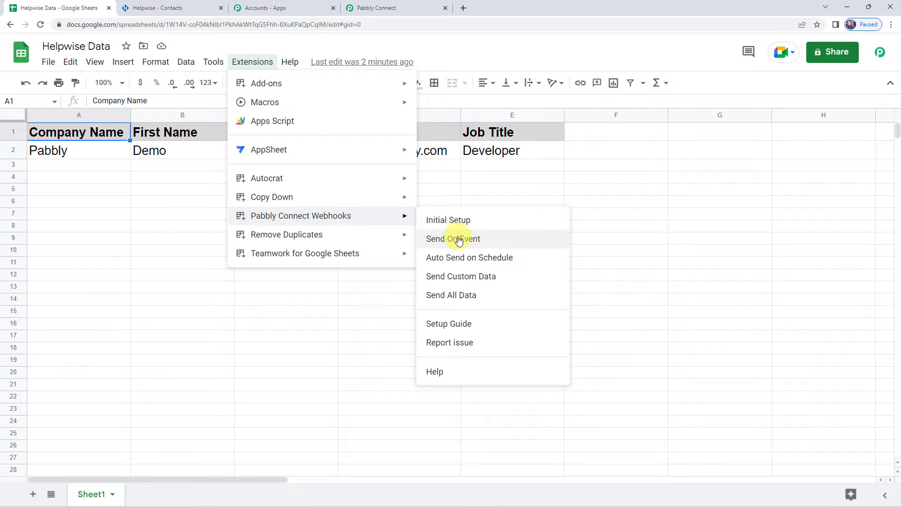
left_click(460, 240)
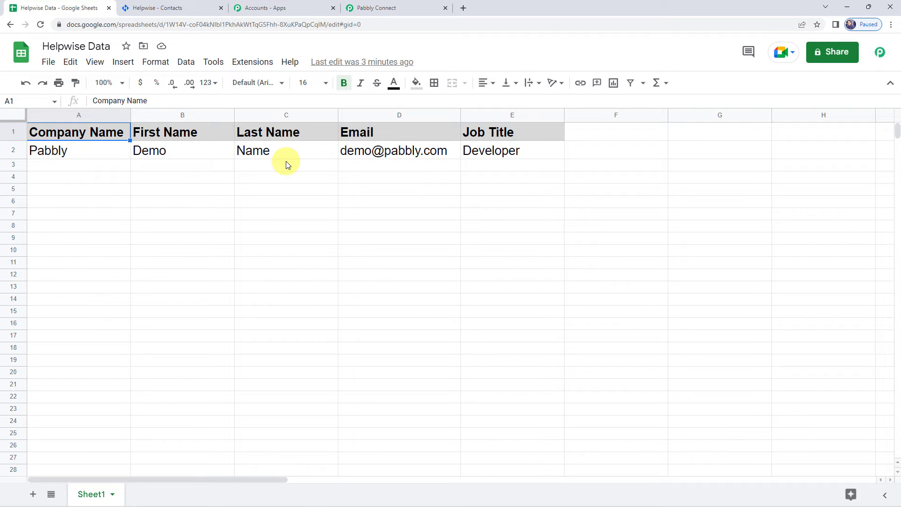
left_click(252, 62)
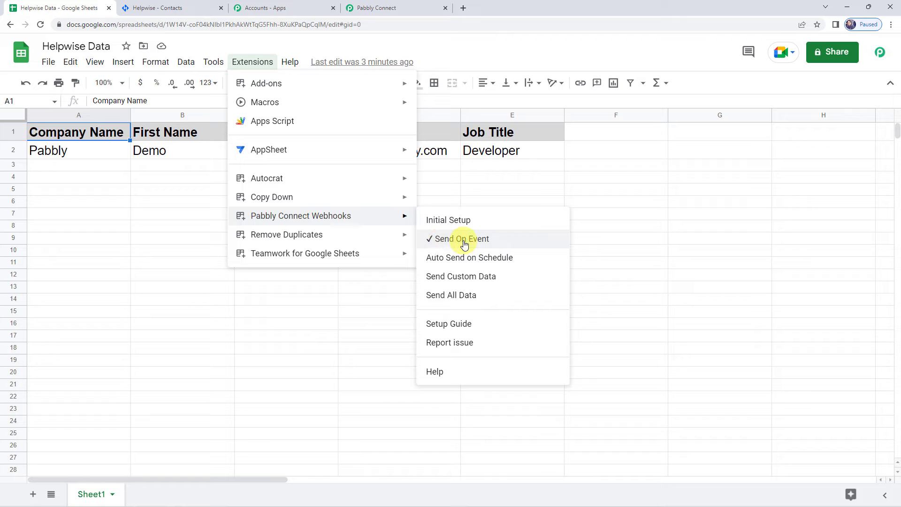
left_click(404, 289)
In Pabbly Connect, review the captured Company Name, First Name, Last Name, Email and Job Title values.
left_click(404, 11)
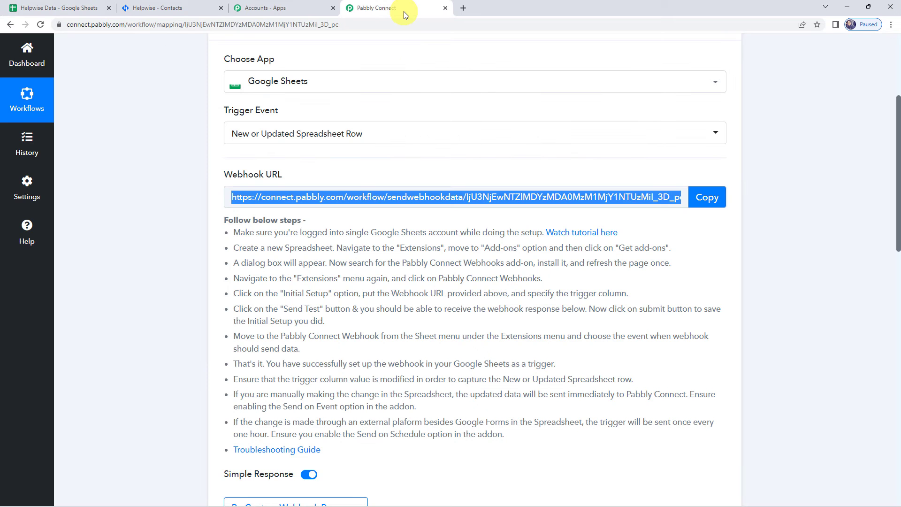
scroll(234, 219, "down", 8)
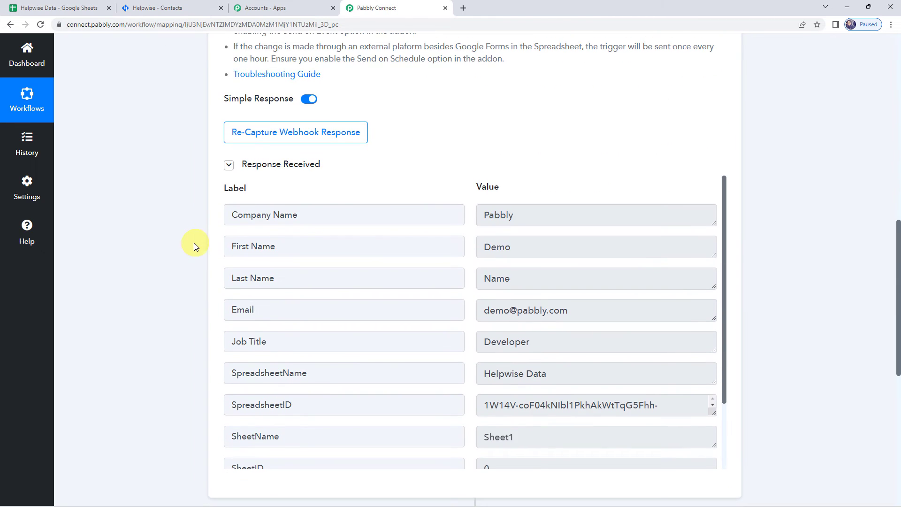
scroll(173, 230, "down", 2)
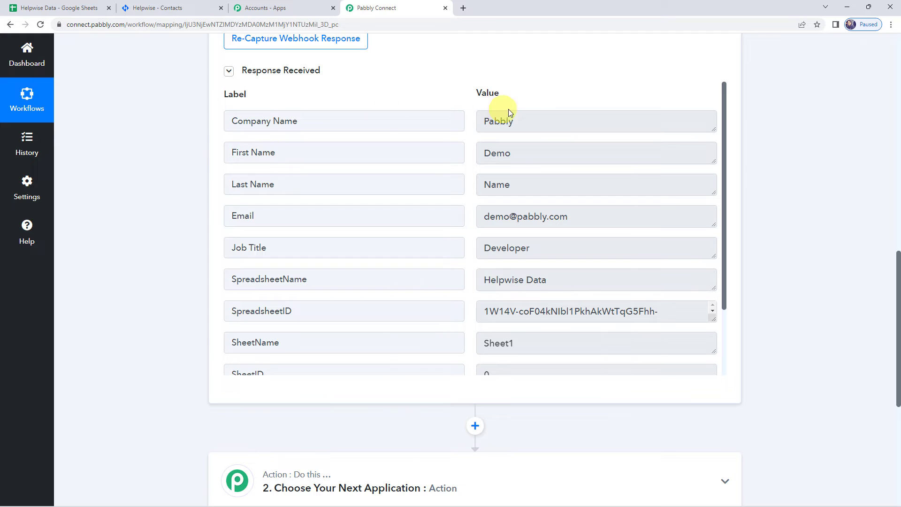
left_click(527, 121)
left_click(524, 160)
left_click(520, 179)
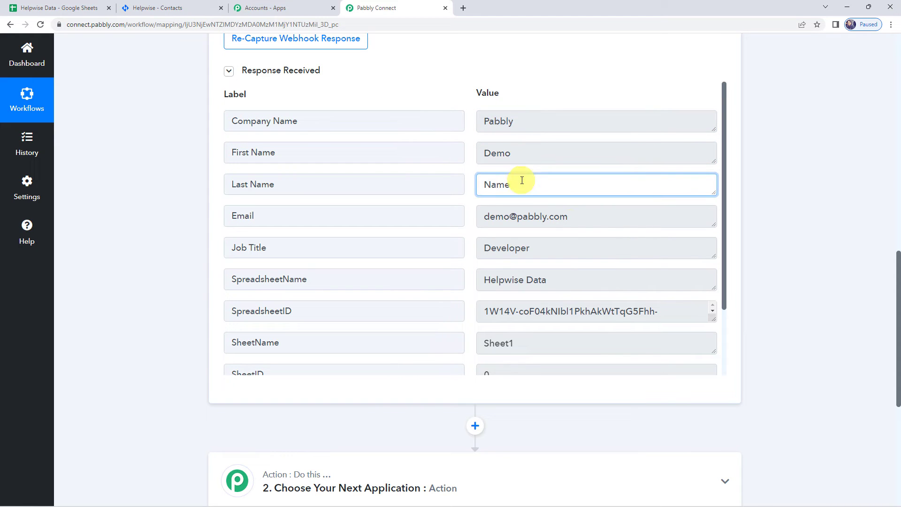
left_click(568, 223)
left_click(558, 251)
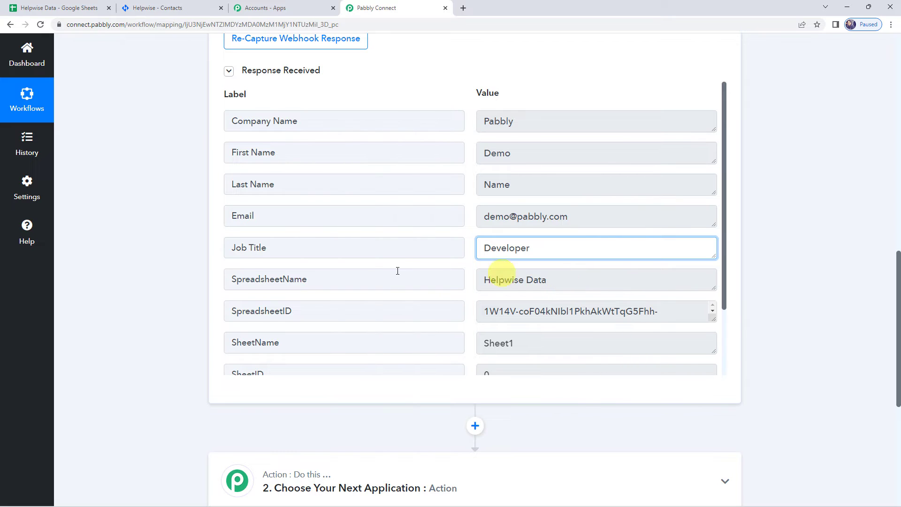
Check the captured SpreadsheetName, SheetName and SheetID values in the trigger response.
left_click(594, 283)
left_click(551, 340)
scroll(550, 336, "down", 2)
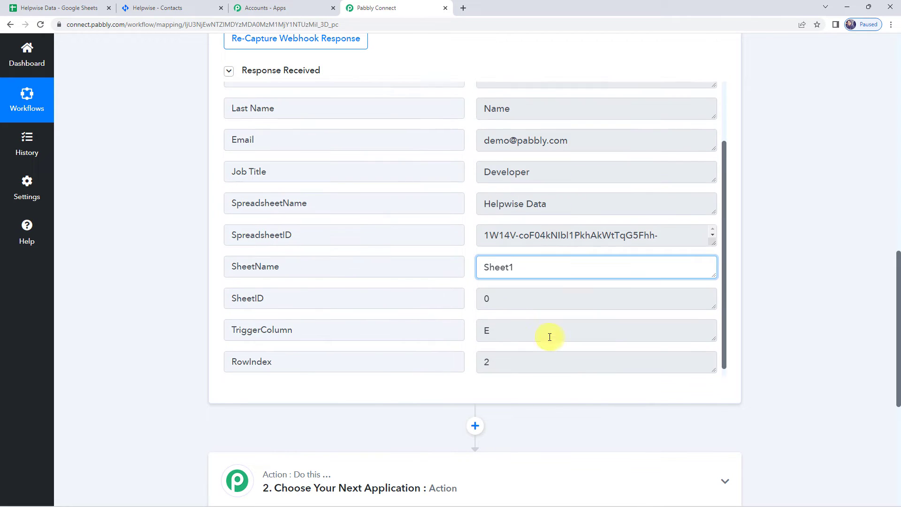
left_click(547, 298)
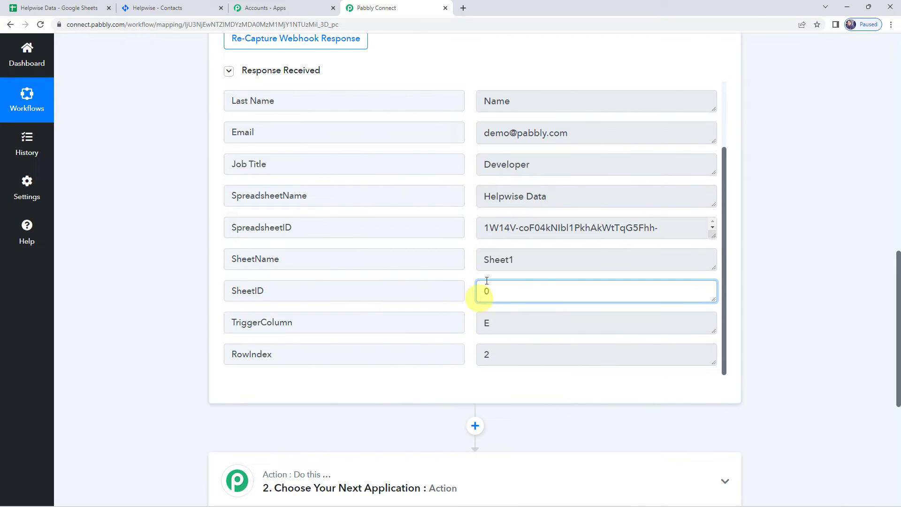
scroll(488, 279, "up", 2)
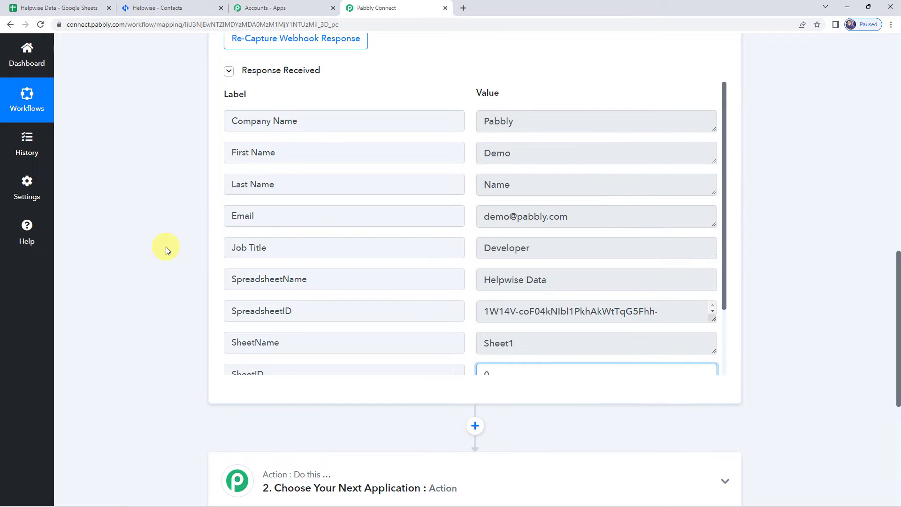
scroll(165, 246, "down", 6)
Set the action step to Helpwise with the Create Contact event.
left_click(402, 219)
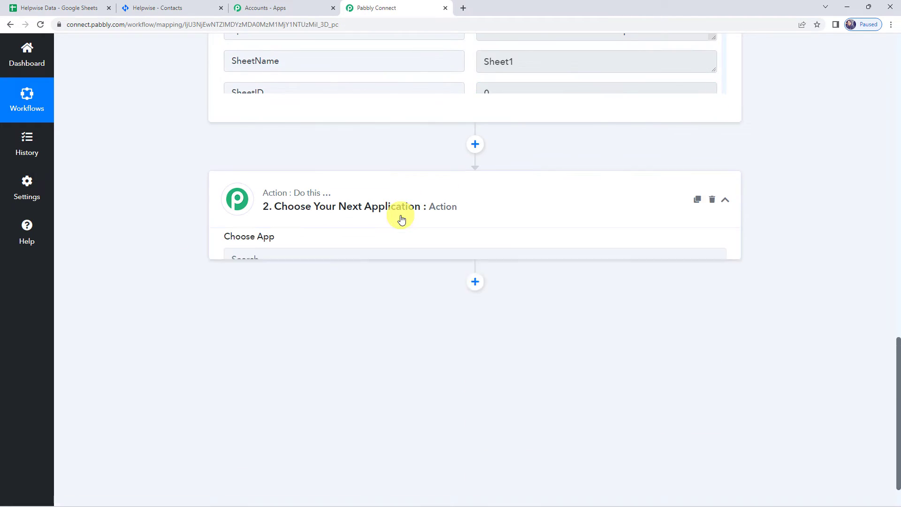
left_click(334, 263)
type("helpw")
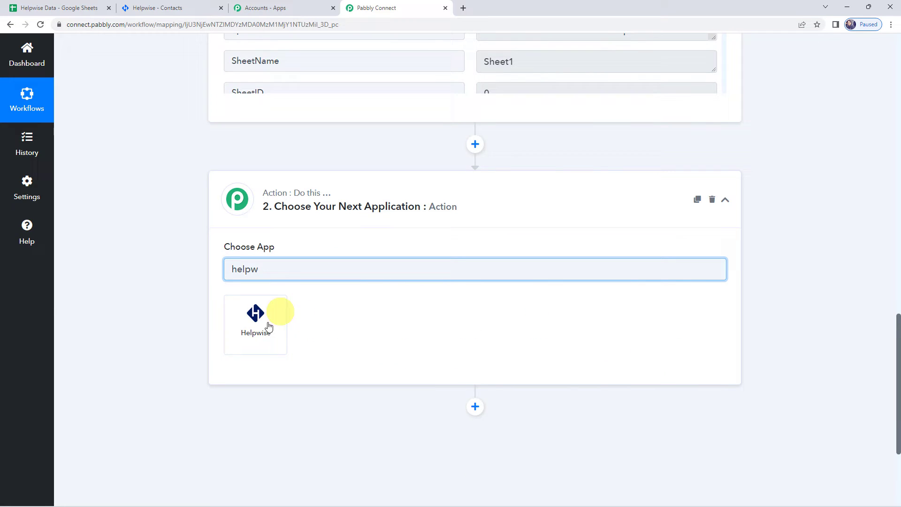
left_click(269, 326)
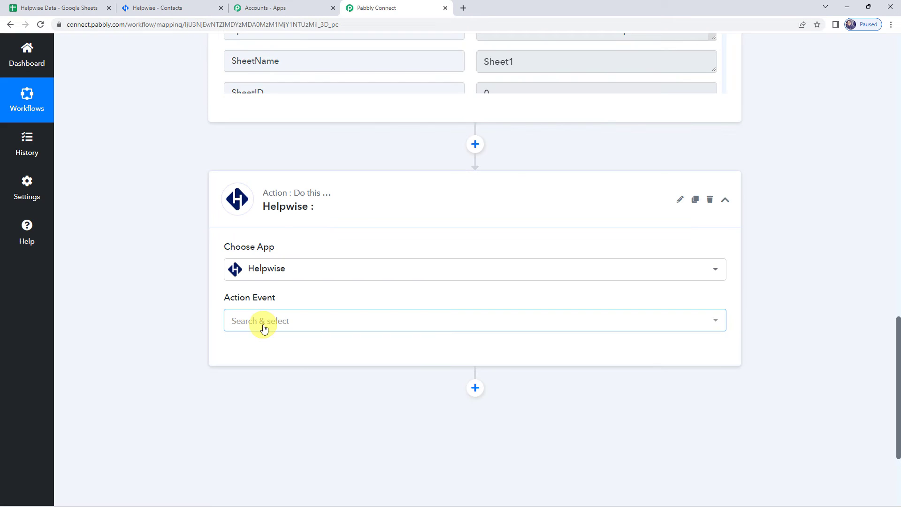
left_click(263, 324)
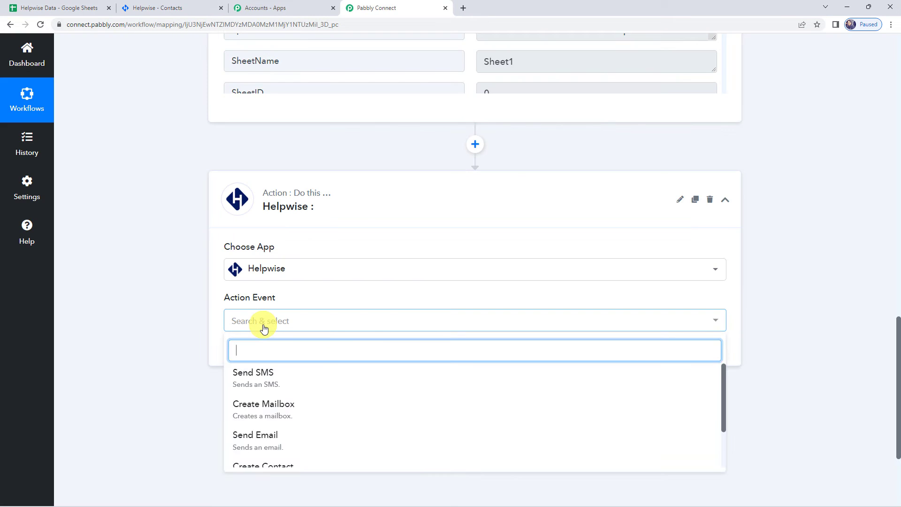
scroll(272, 392, "down", 1)
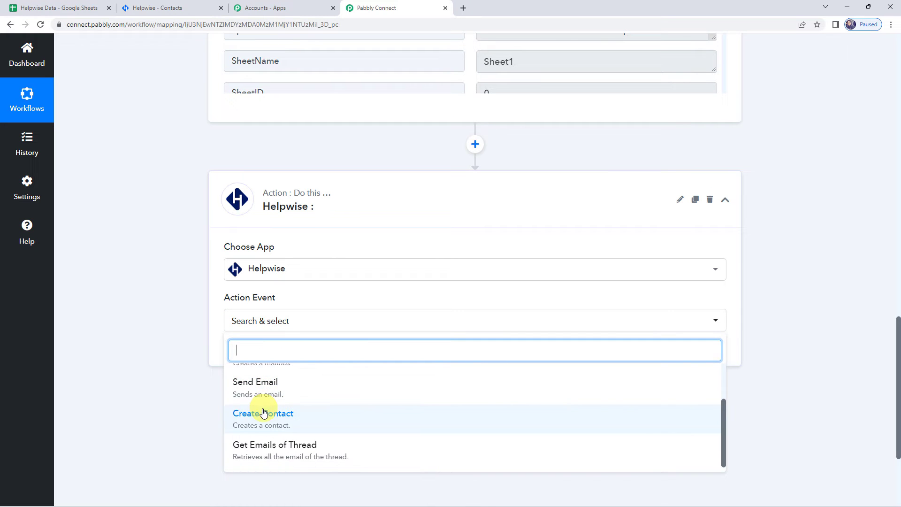
left_click(261, 413)
Add a new Helpwise connection and open Helpwise's API key page in a new tab.
left_click(248, 353)
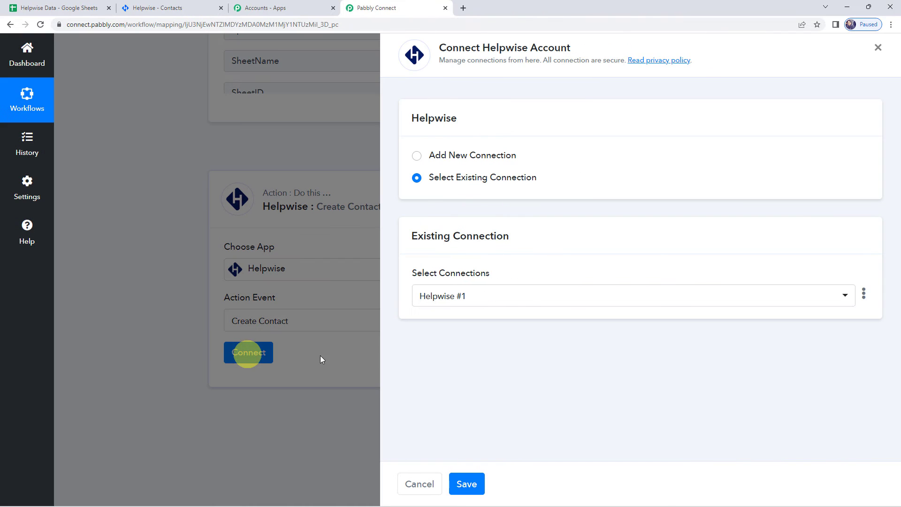
left_click(451, 156)
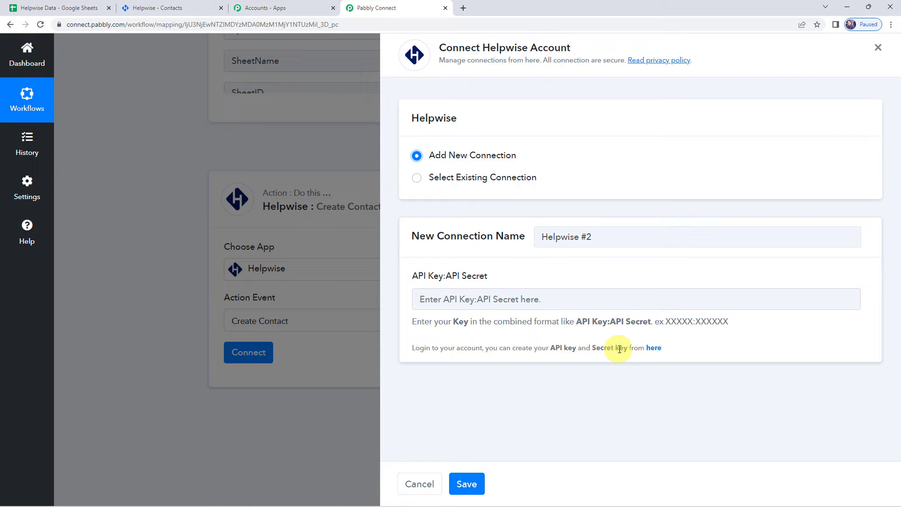
right_click(654, 351)
left_click(673, 357)
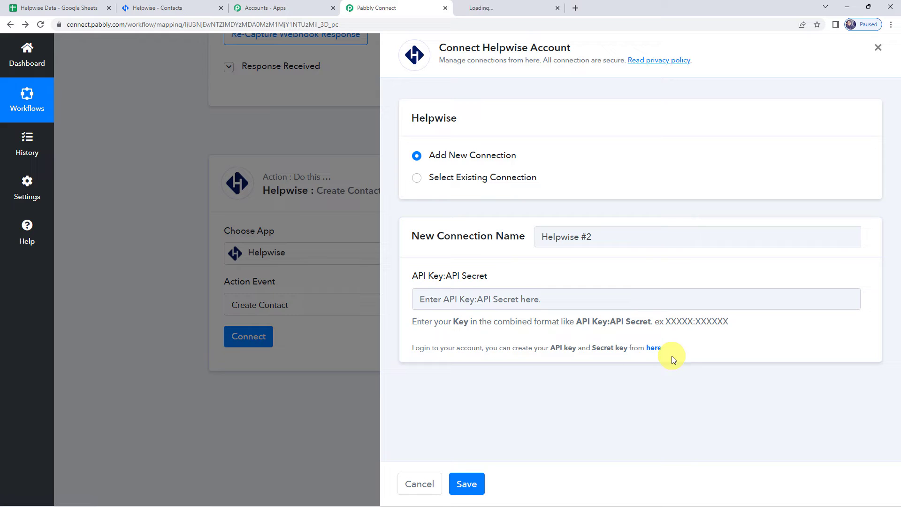
Fill the connection's API Key:API Secret field with the Helpwise API key, a colon, and the API secret.
left_click(518, 4)
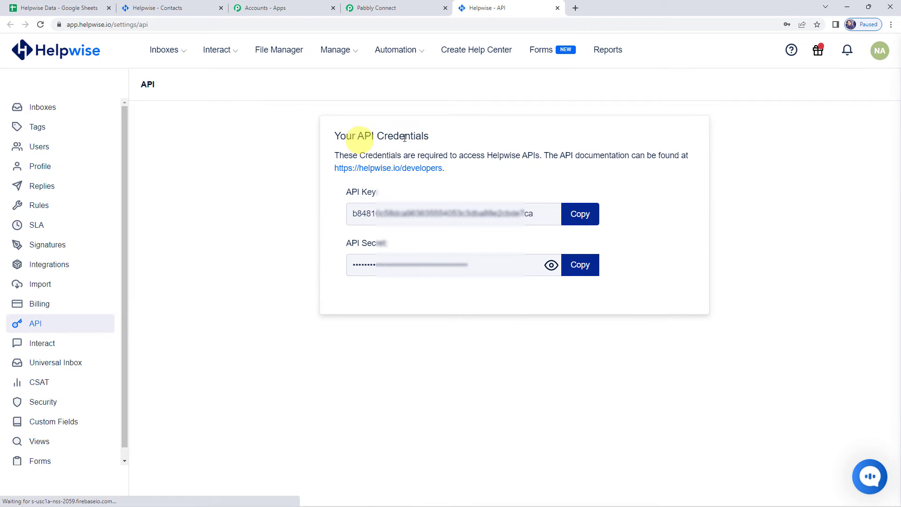
left_click(588, 215)
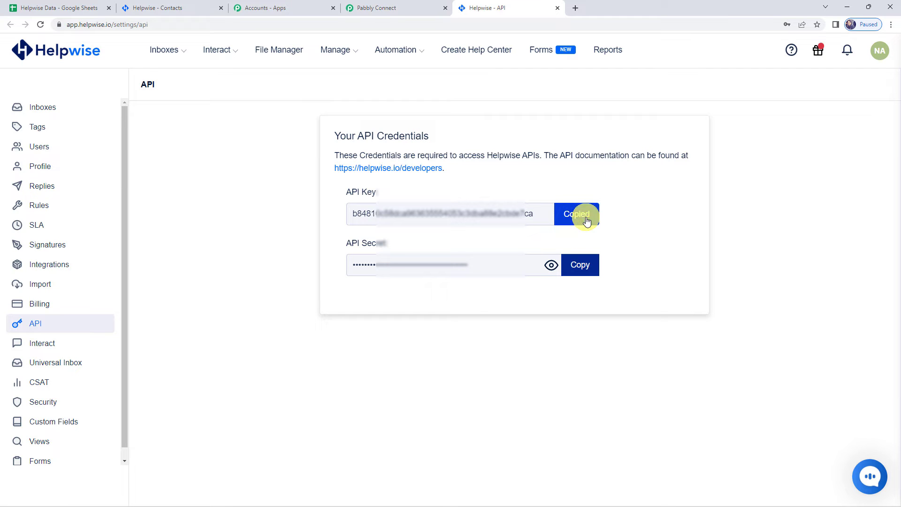
left_click(368, 7)
left_click(450, 302)
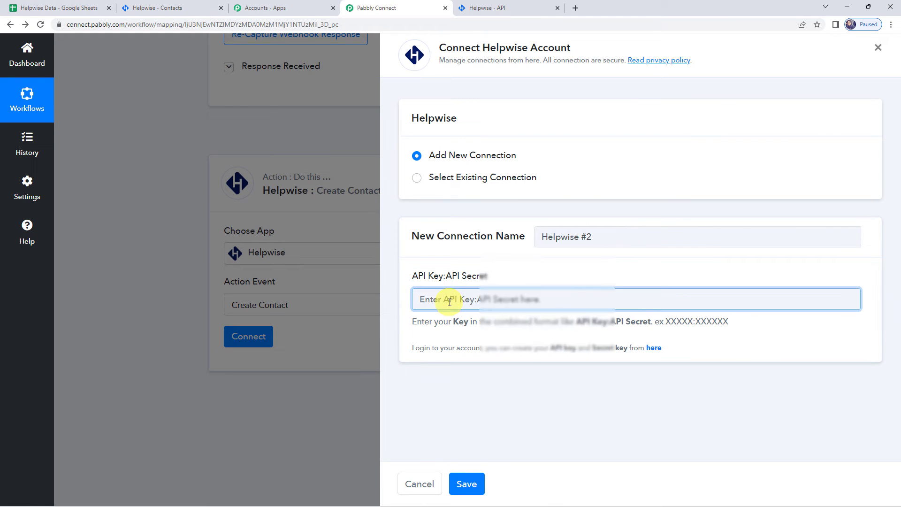
key("ctrl+v")
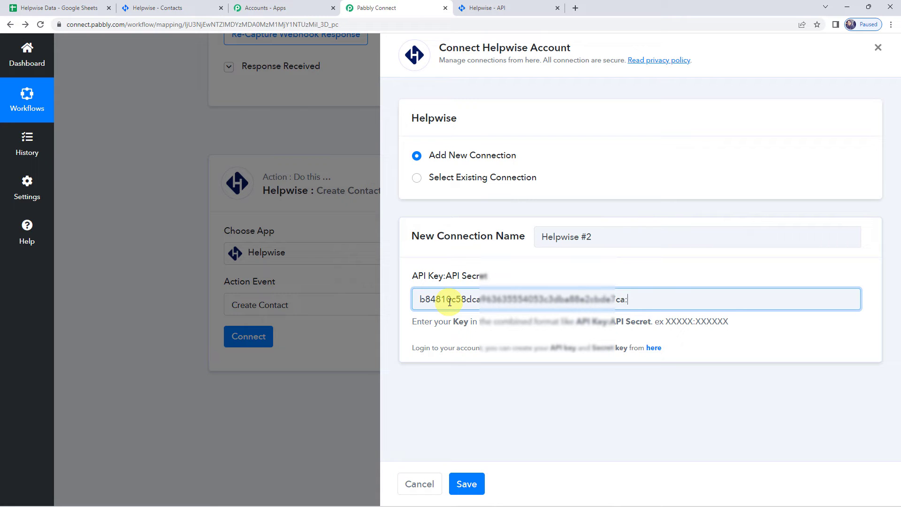
type(":")
left_click(529, 8)
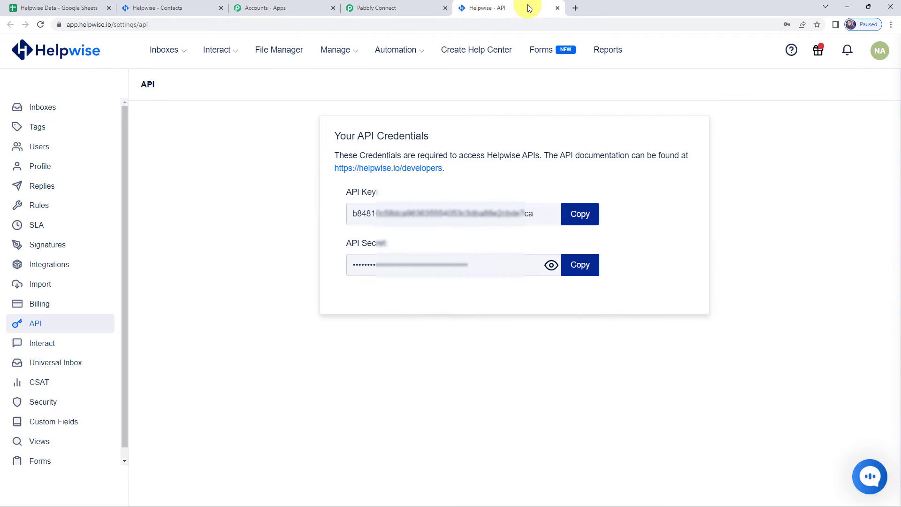
left_click(582, 267)
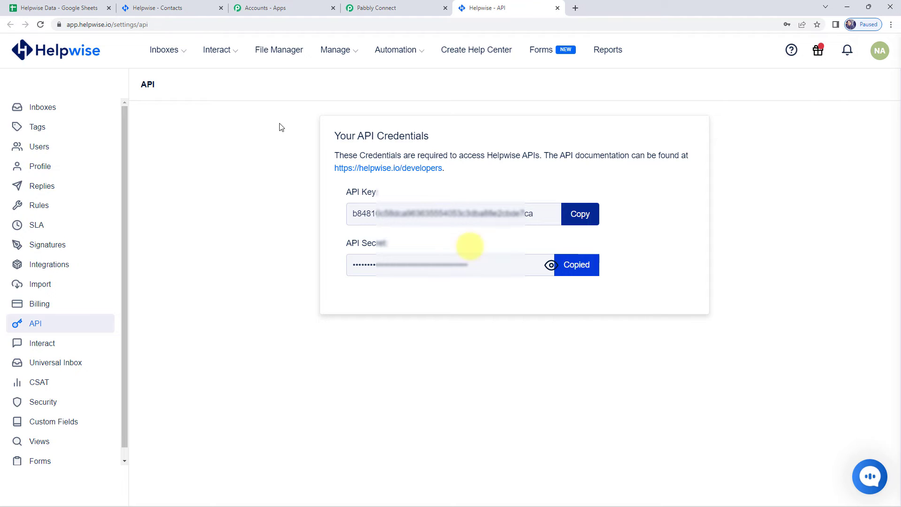
left_click(388, 8)
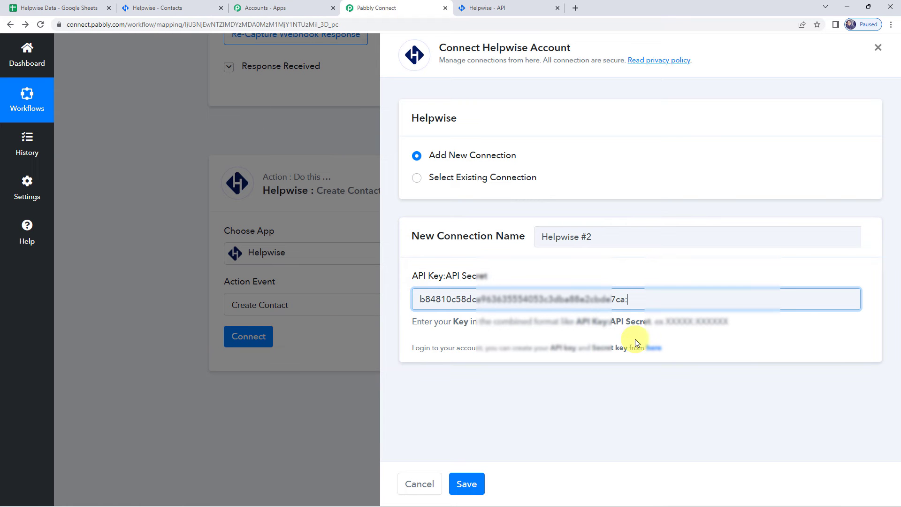
key("ctrl+v")
Save the new Helpwise connection and check the sheet row data under Response Received.
left_click(467, 485)
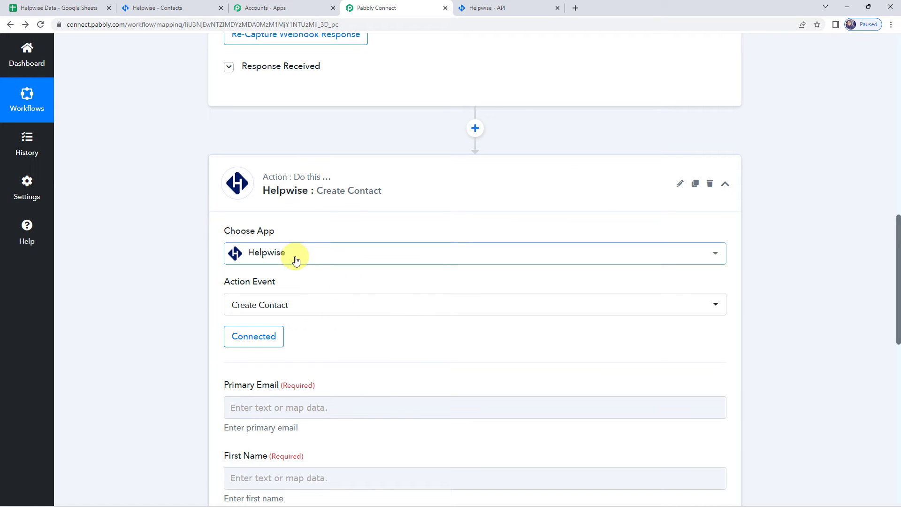
scroll(296, 260, "down", 3)
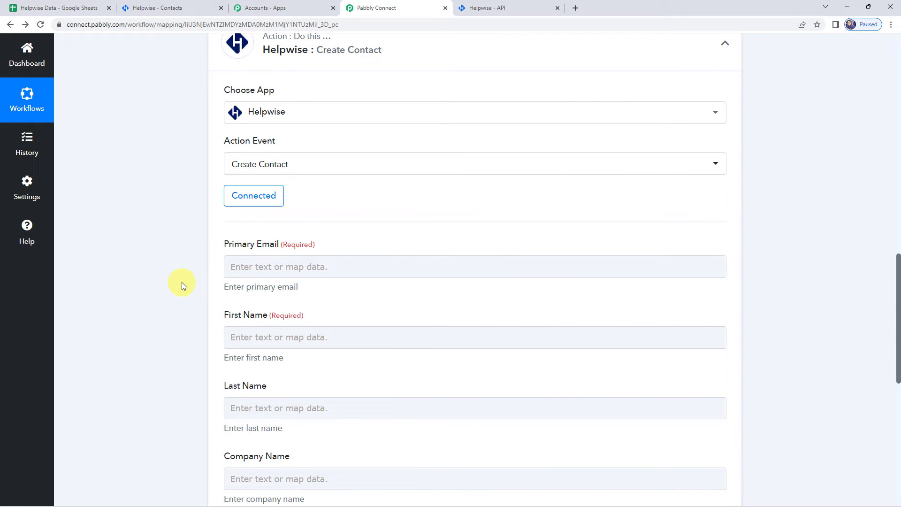
scroll(182, 283, "up", 10)
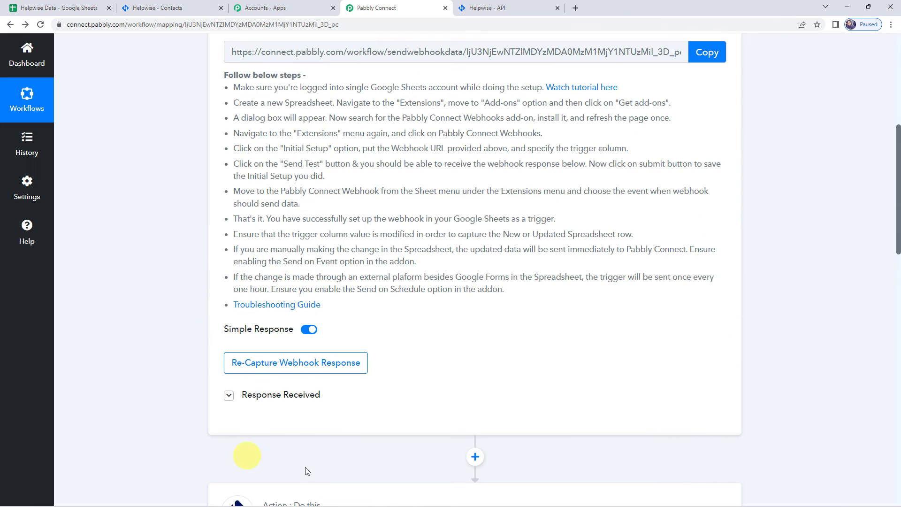
left_click(254, 395)
scroll(516, 328, "down", 5)
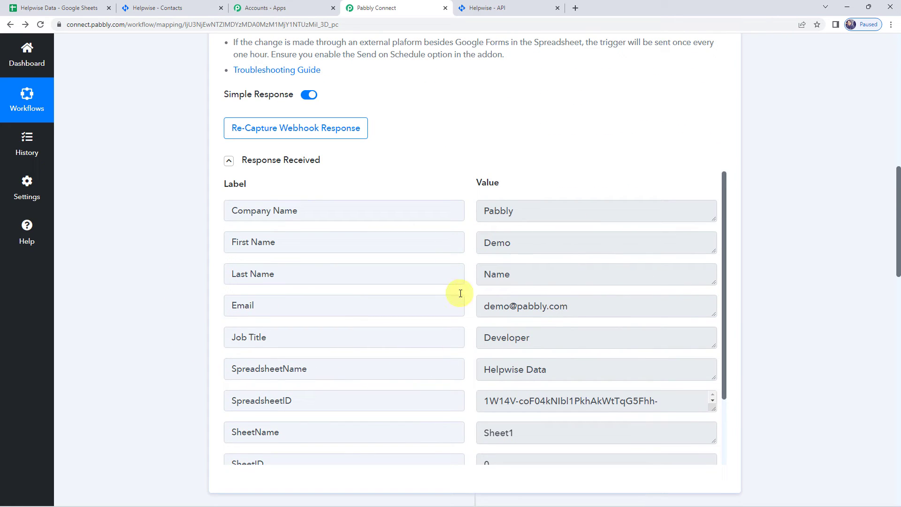
scroll(180, 292, "down", 12)
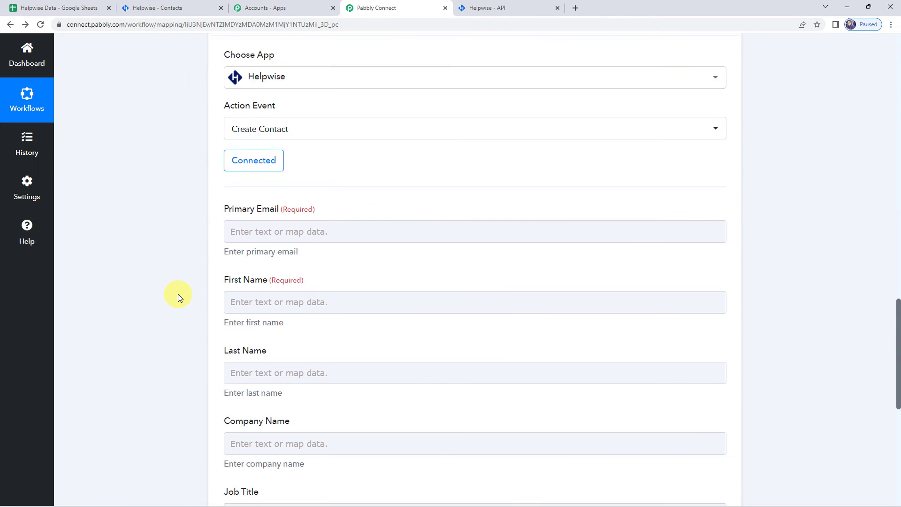
Map the sheet's Email, First Name and Last Name into Primary Email, First Name and Last Name.
left_click(252, 184)
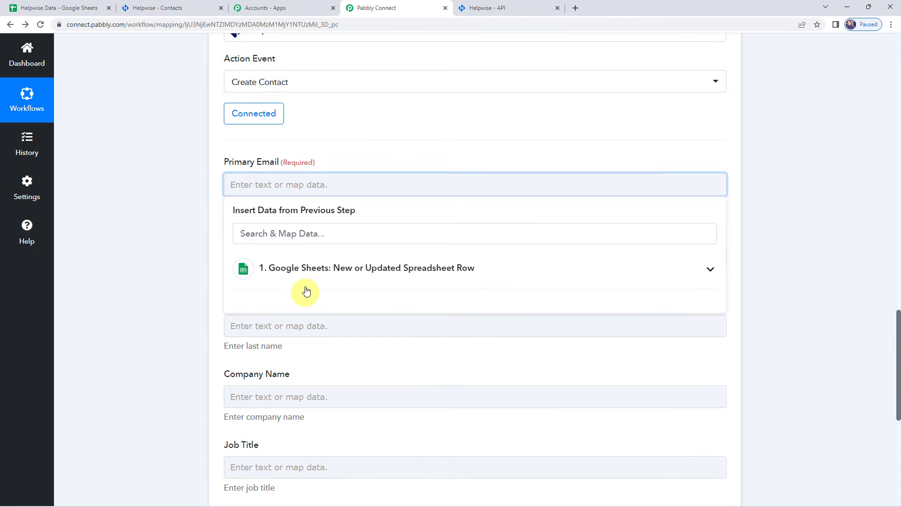
left_click(297, 276)
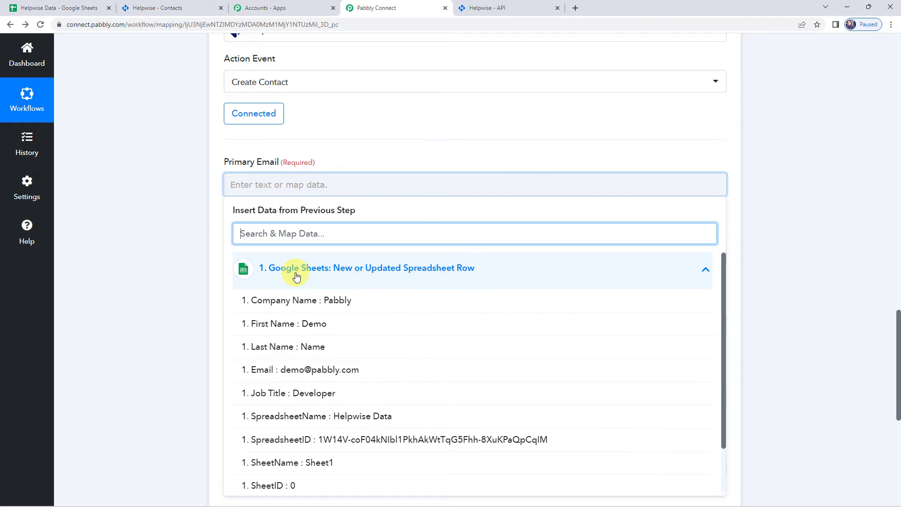
left_click(277, 370)
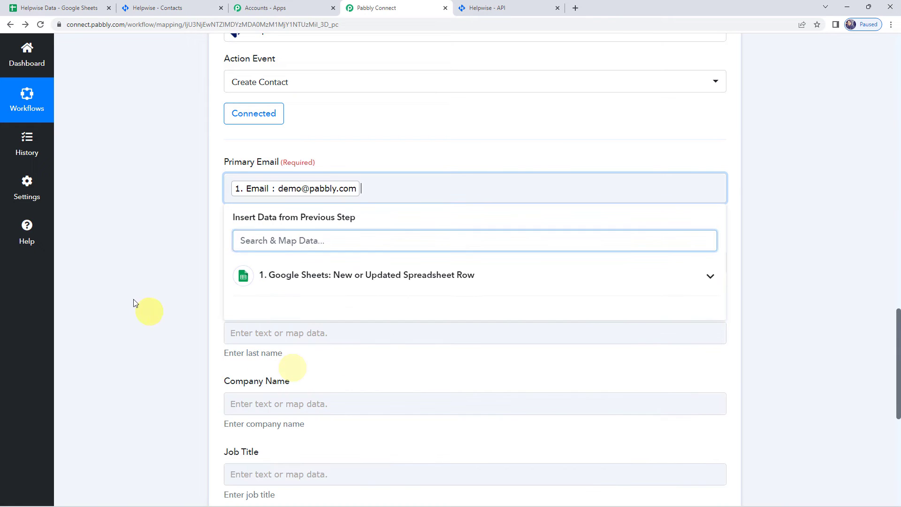
left_click(133, 301)
scroll(134, 301, "down", 2)
left_click(234, 169)
left_click(257, 252)
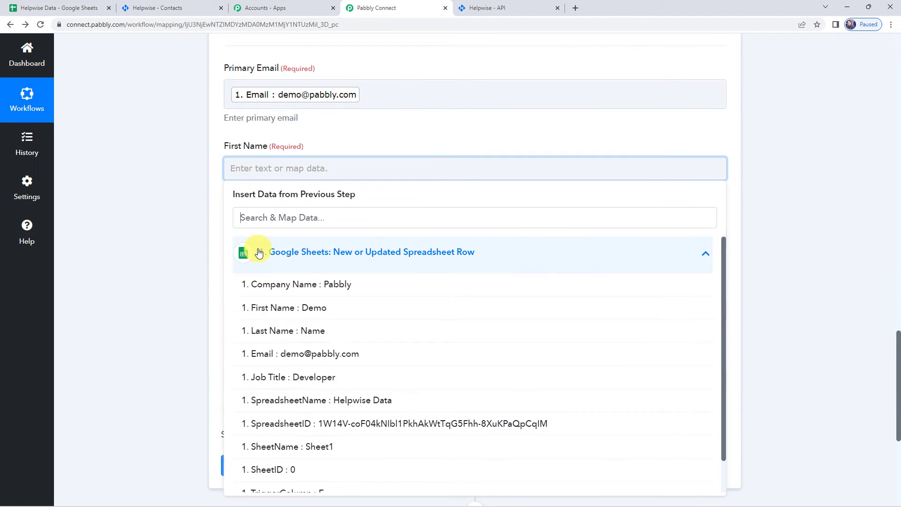
left_click(274, 307)
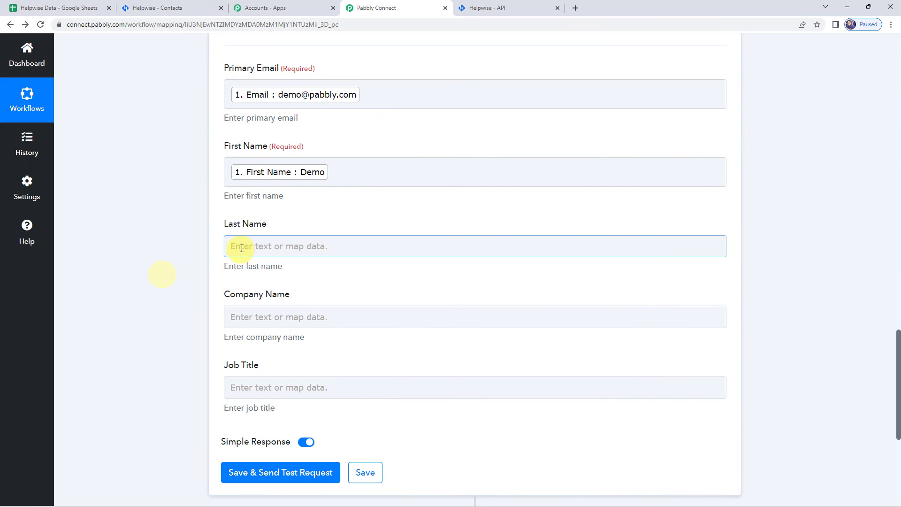
left_click(235, 246)
left_click(266, 329)
left_click(284, 411)
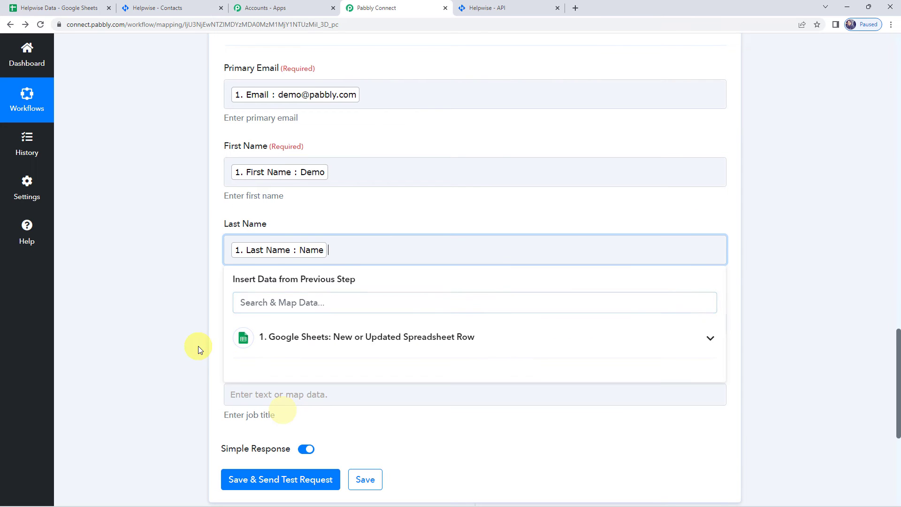
left_click(198, 345)
Map the sheet's Company Name and Job Title into the matching Helpwise contact fields.
scroll(198, 345, "down", 1)
scroll(199, 348, "down", 1)
left_click(229, 229)
left_click(294, 313)
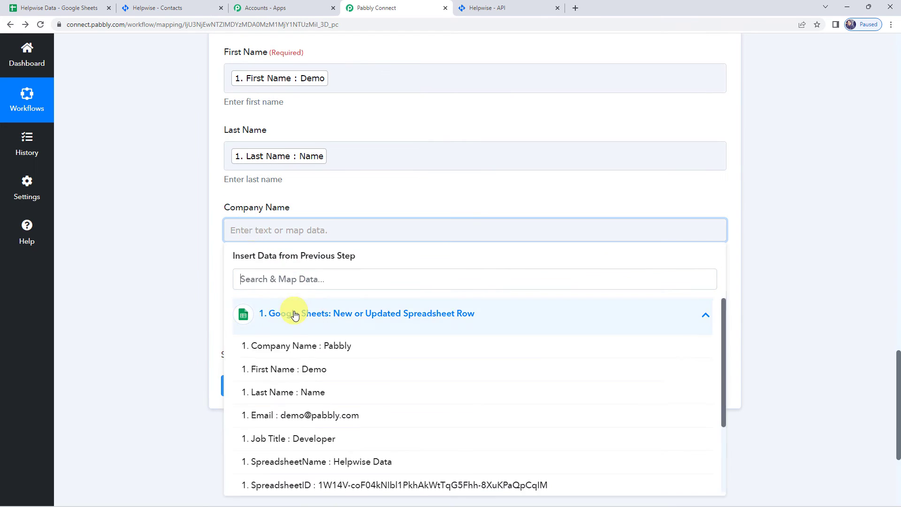
left_click(289, 348)
left_click(145, 296)
left_click(295, 307)
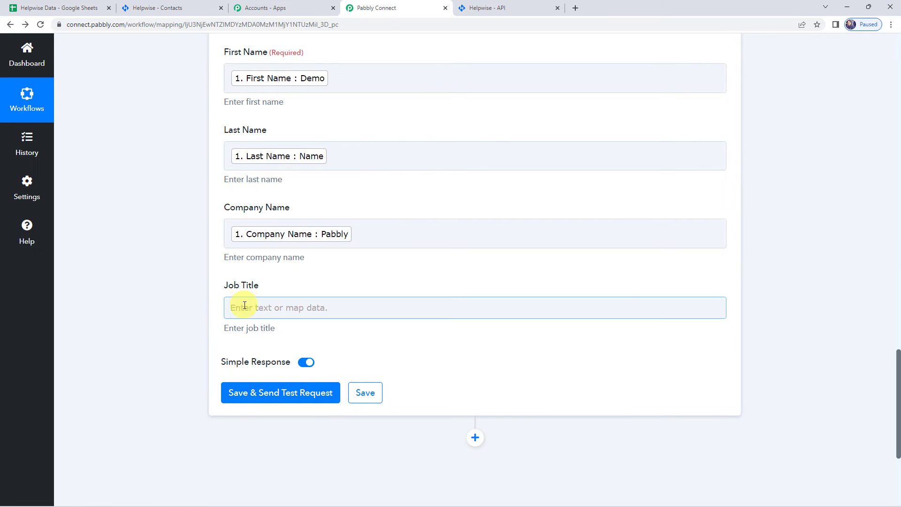
left_click(291, 394)
scroll(291, 423, "down", 1)
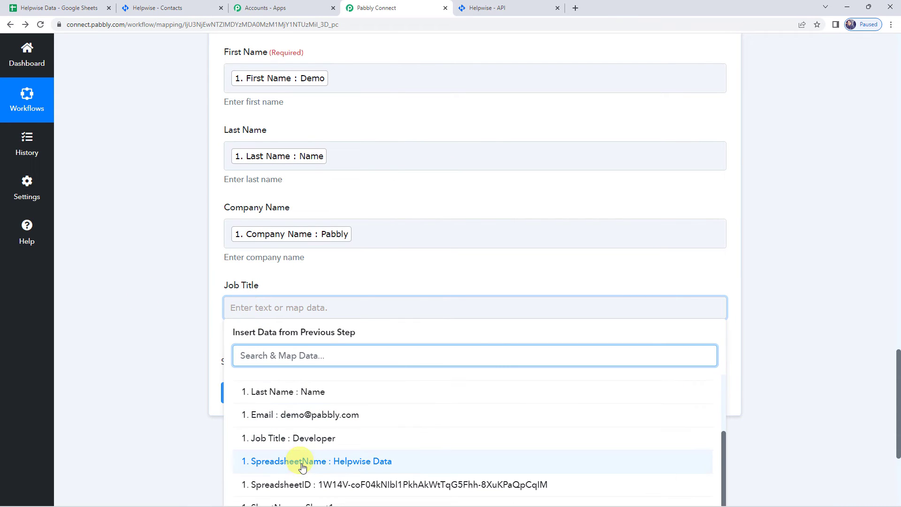
left_click(275, 439)
left_click(185, 348)
scroll(185, 347, "up", 4)
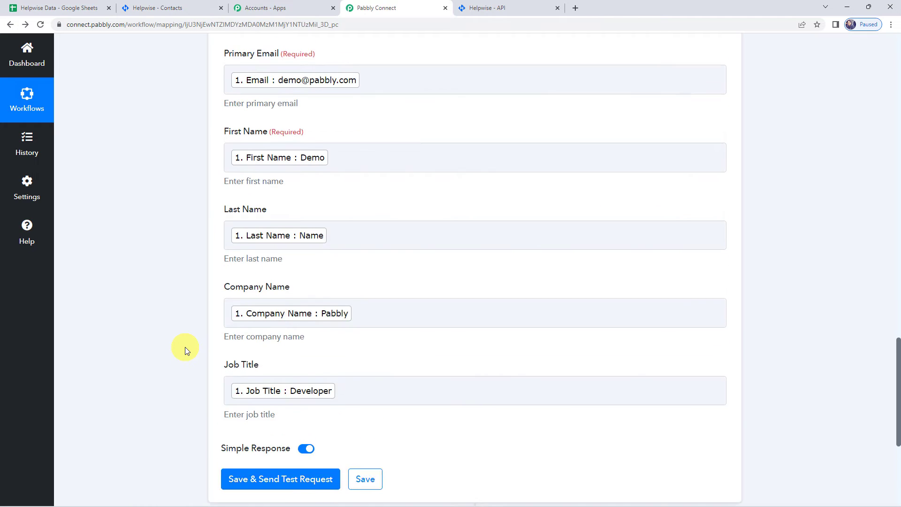
scroll(185, 348, "down", 4)
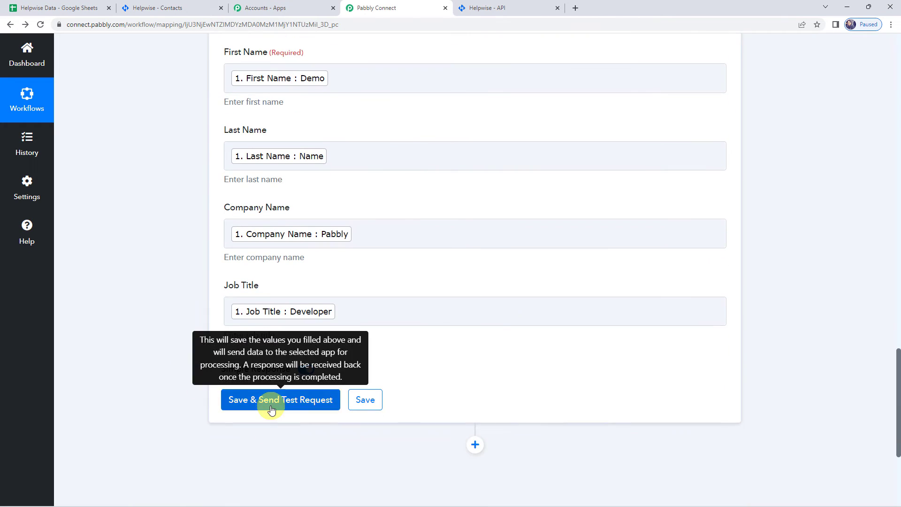
Save and send a test request, then check the success status and returned contact id.
left_click(271, 409)
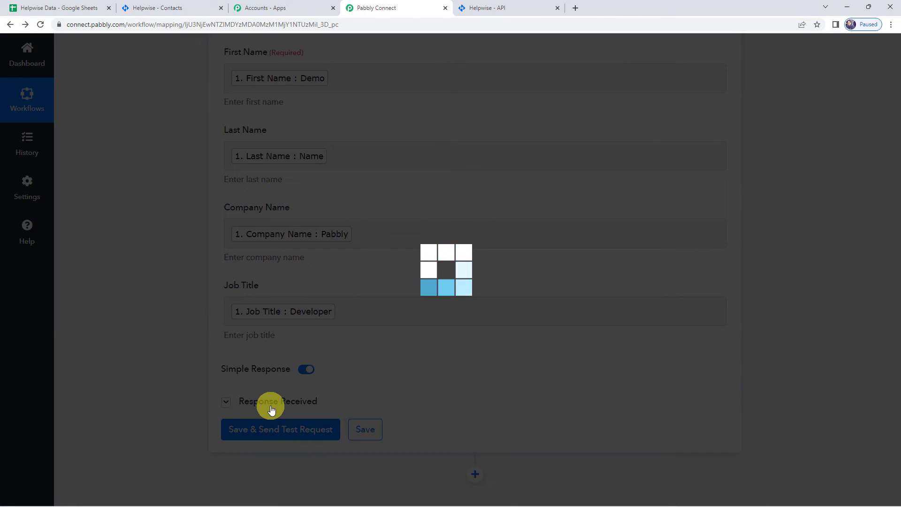
scroll(157, 306, "down", 3)
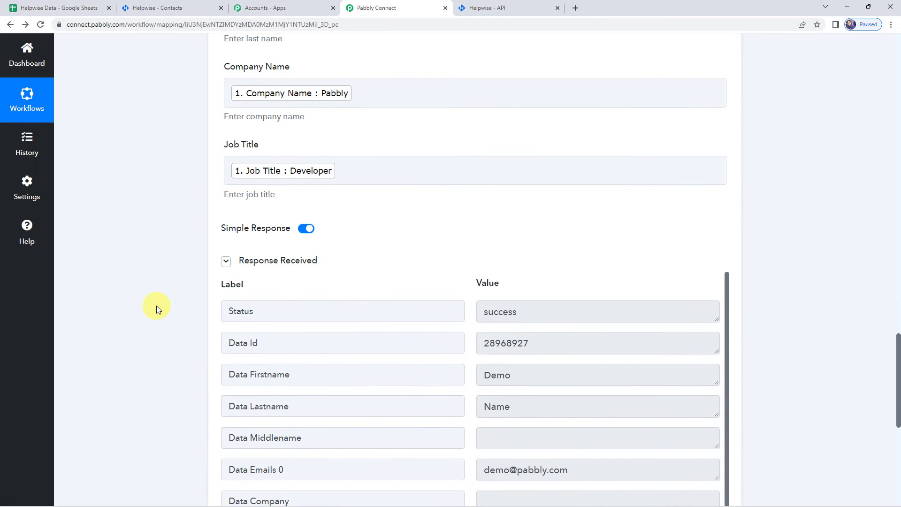
scroll(157, 306, "down", 1)
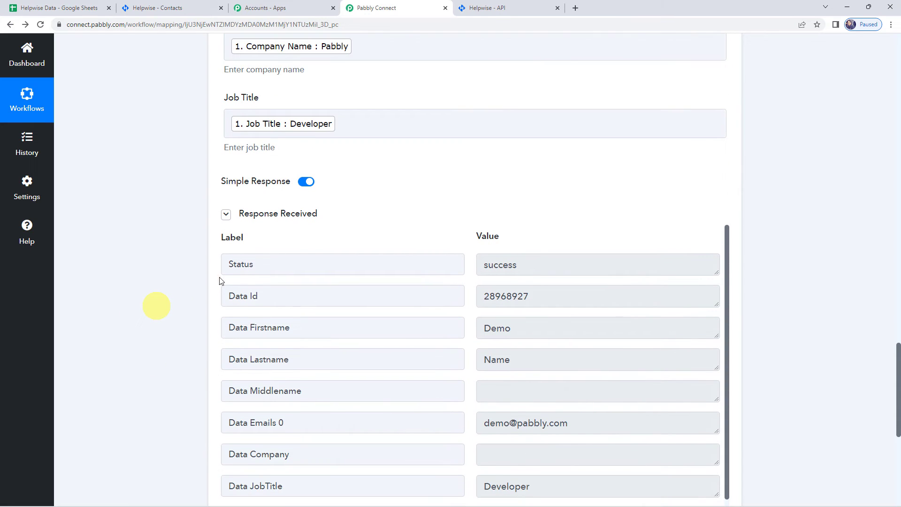
left_click(524, 270)
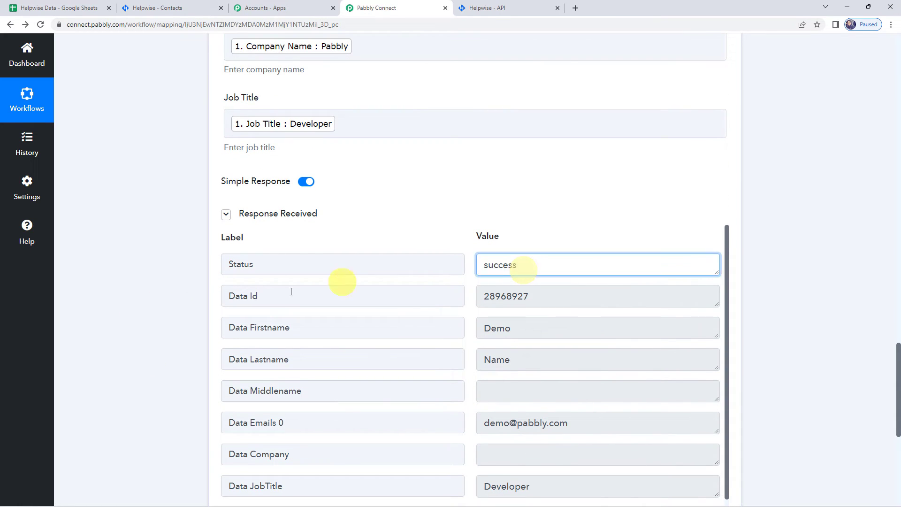
left_click(271, 294)
left_click(538, 295)
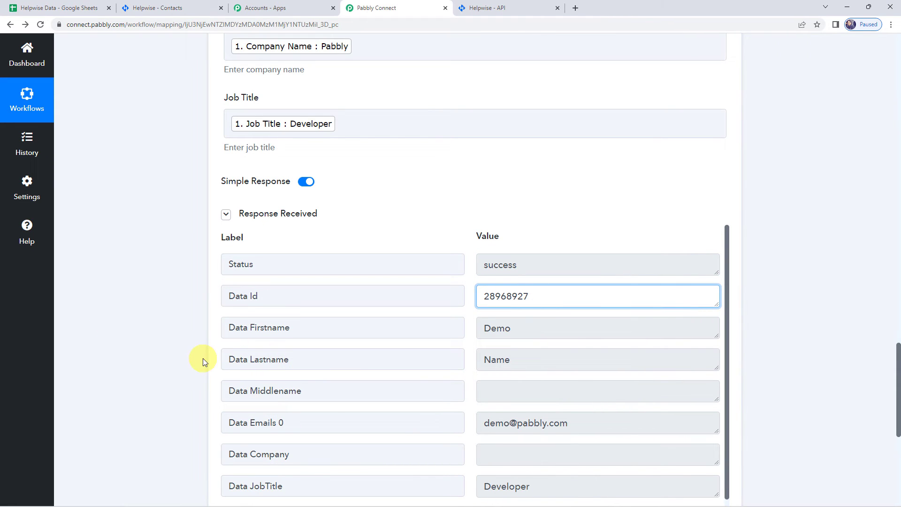
Reload Helpwise Contacts and search 'Demo' to find the test contact with job title Developer.
left_click(156, 10)
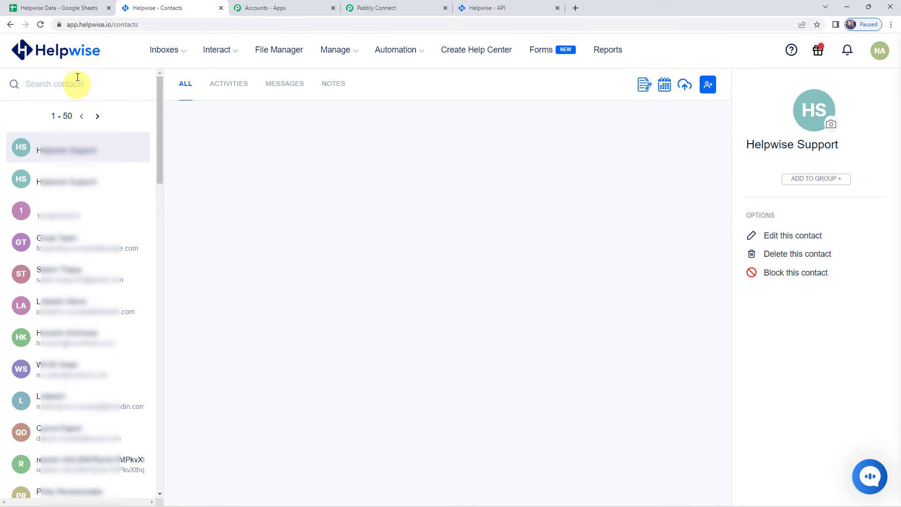
left_click(40, 25)
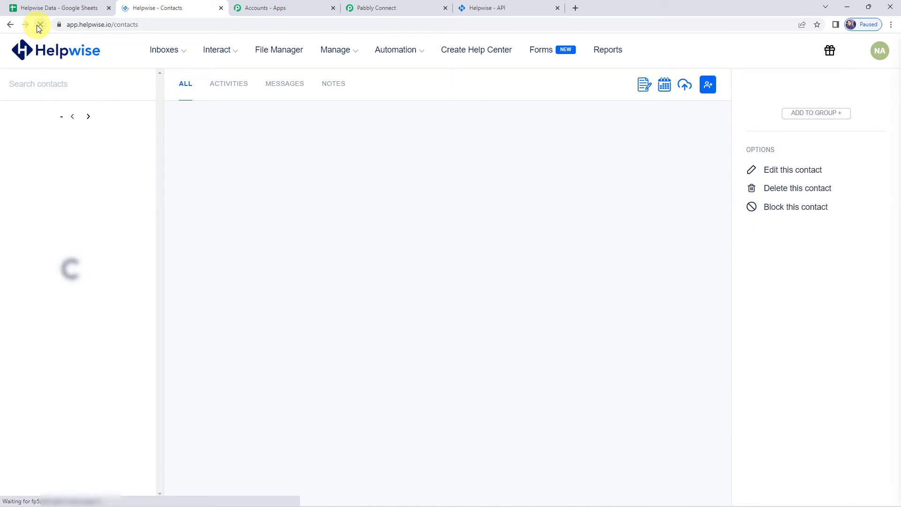
left_click(67, 81)
type("Demo")
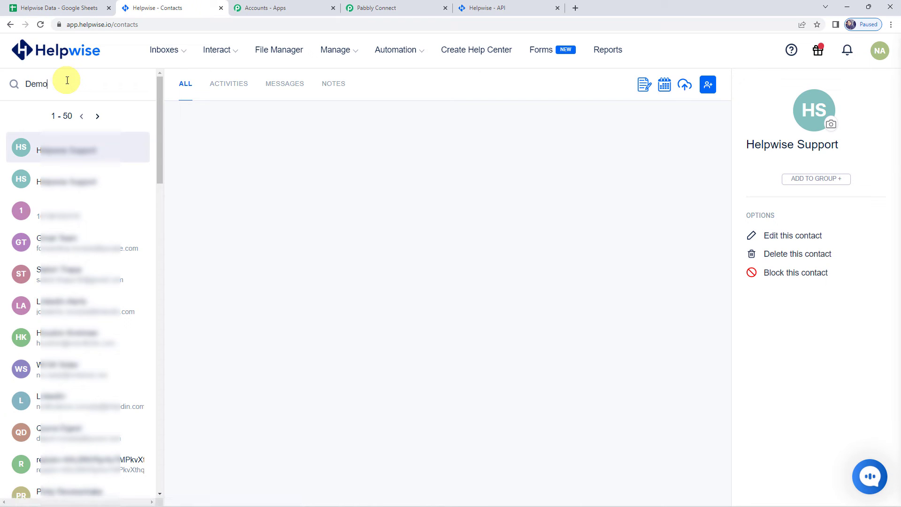
key("Return")
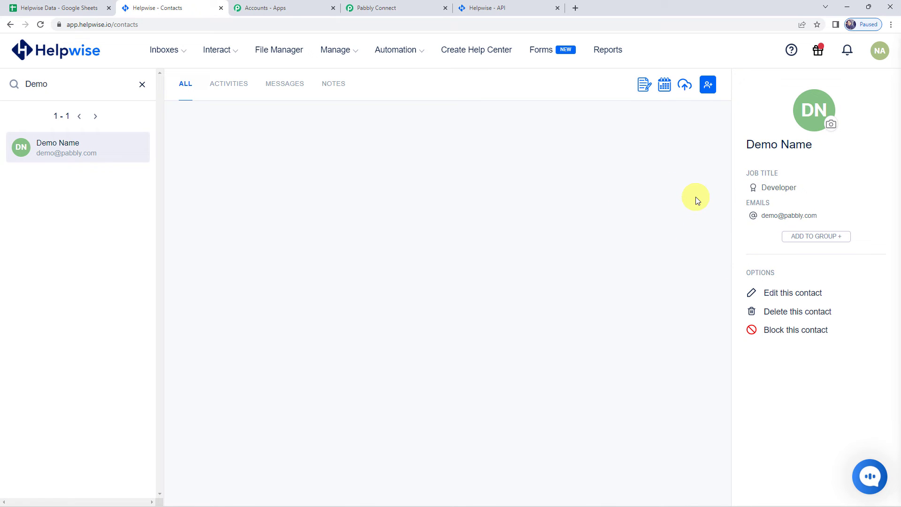
Back in Pabbly Connect, save the Helpwise Create Contact step and dismiss the confirmation.
left_click(392, 10)
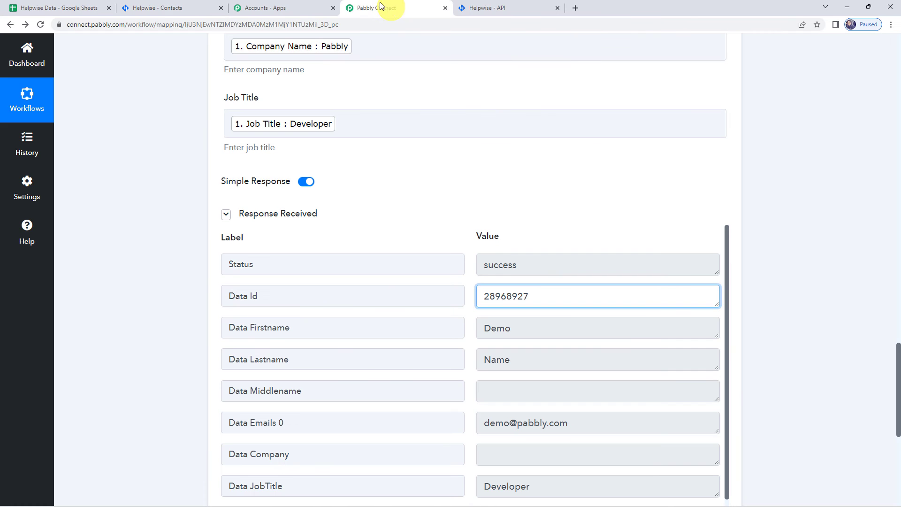
scroll(218, 309, "down", 2)
left_click(366, 392)
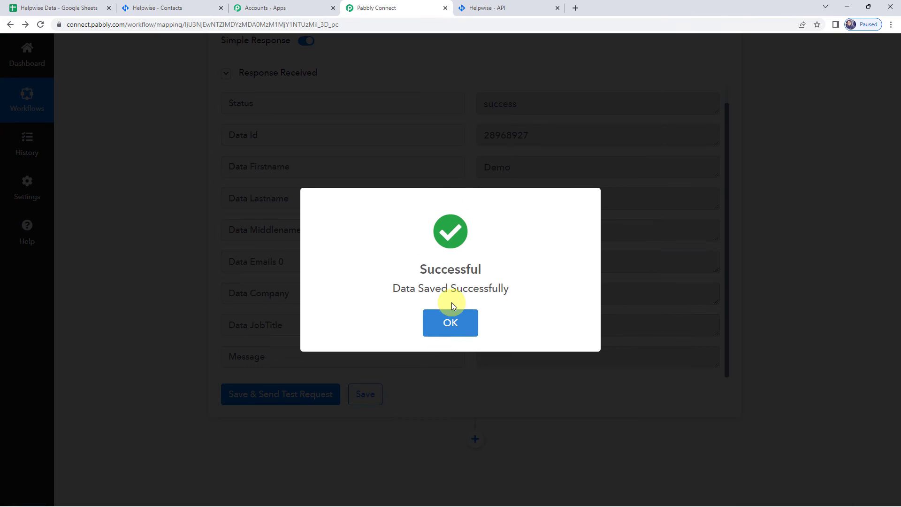
left_click(452, 328)
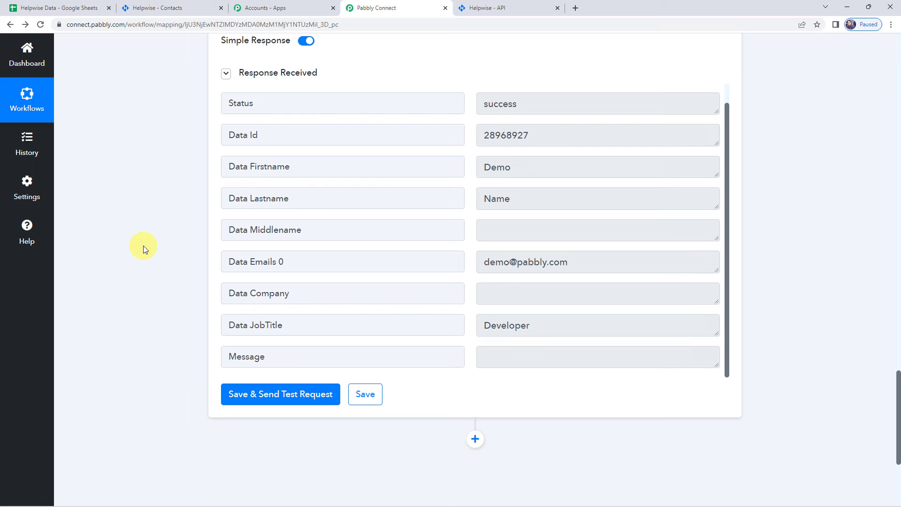
Enter 'Pabbly Connect', 'Dummy', 'Customer' and a new email address into cells A3:D3.
left_click(69, 9)
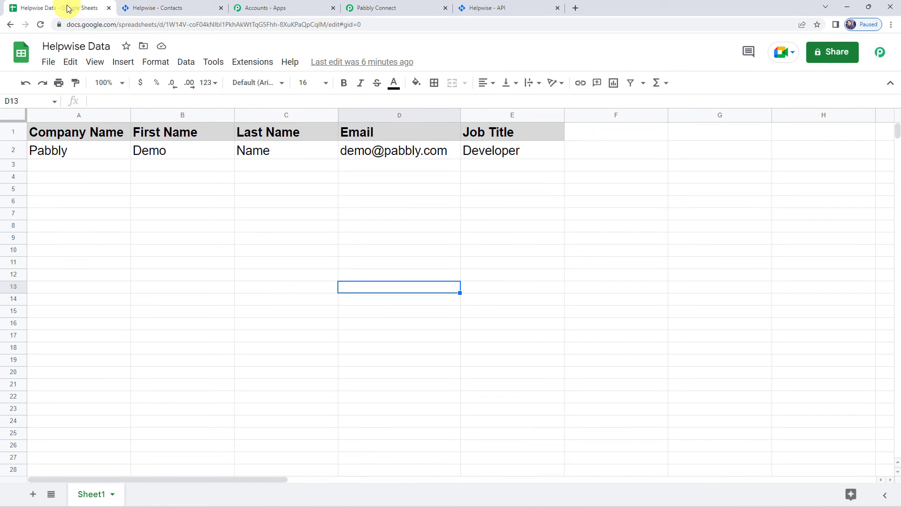
left_click(87, 168)
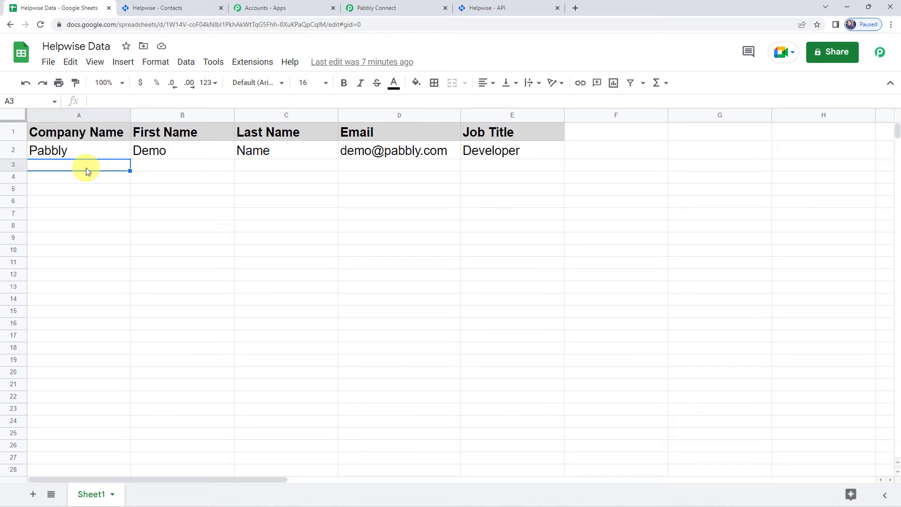
type("Pabbly Connect")
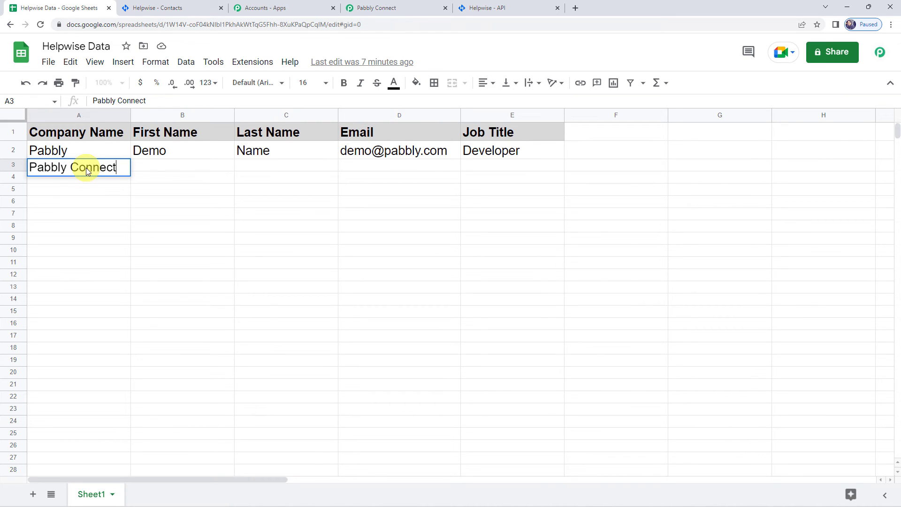
key("Tab")
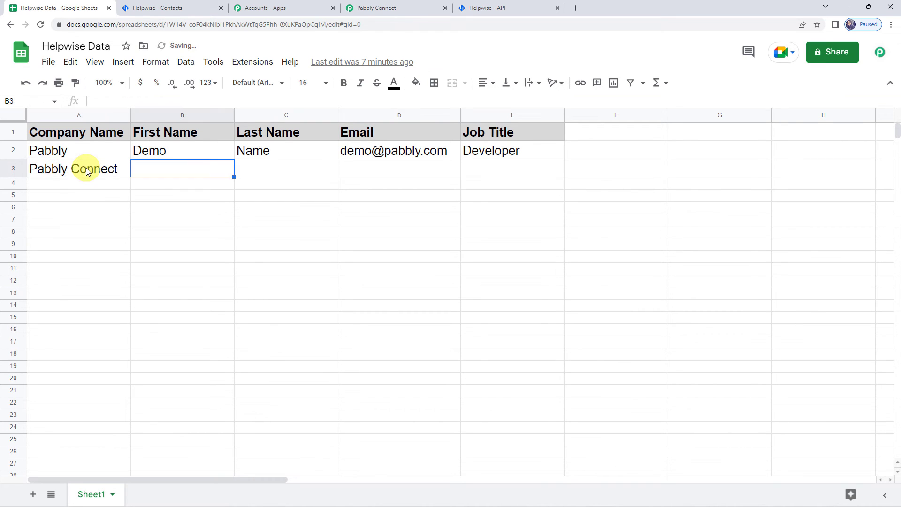
type("Dummy")
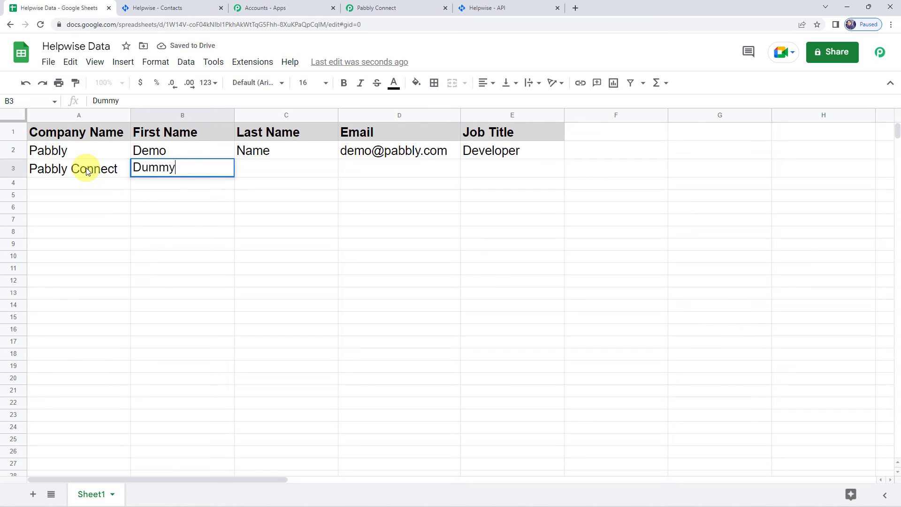
key("Tab")
type("Cu")
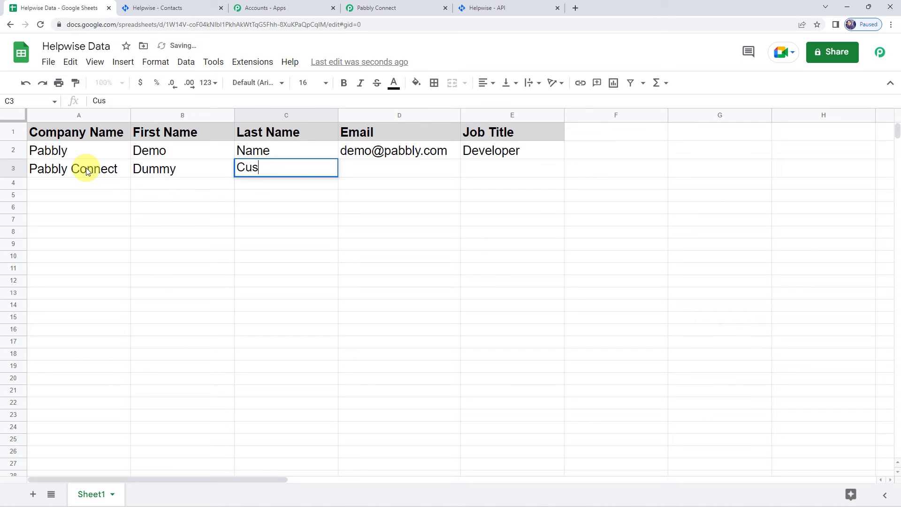
type("stomer")
key("Tab")
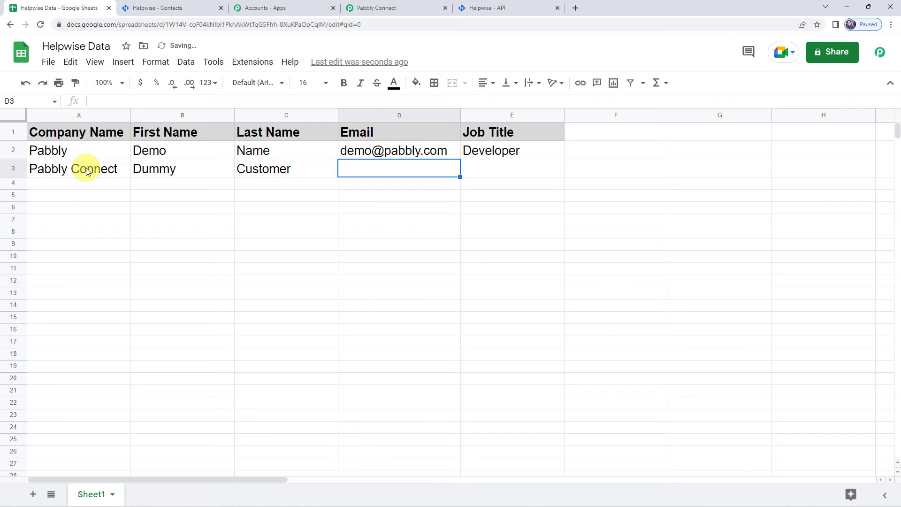
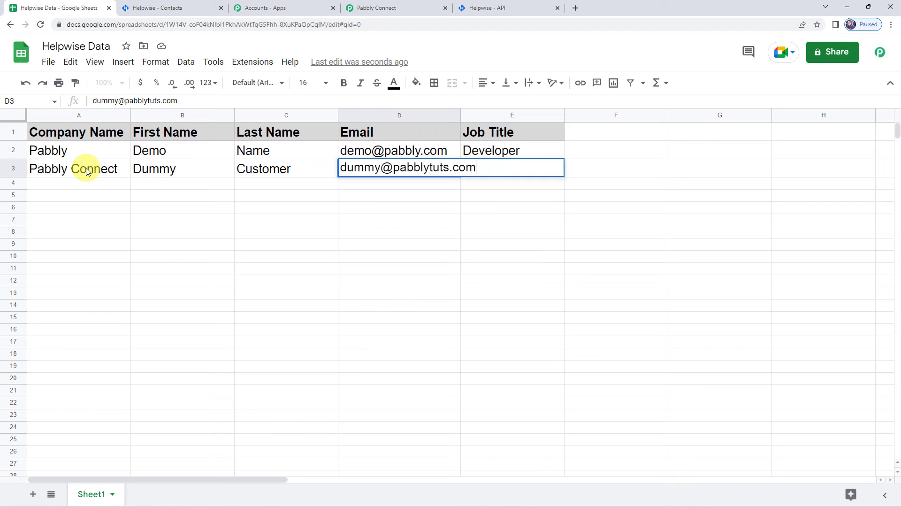
key("Tab")
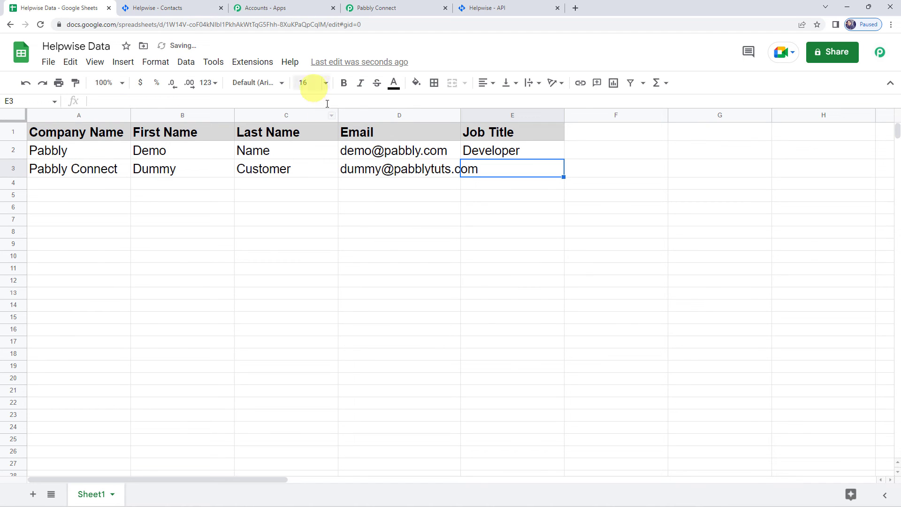
Auto-fit the Email column and enter job title 'Accountant' in E3.
double_click(460, 115)
type("Ac")
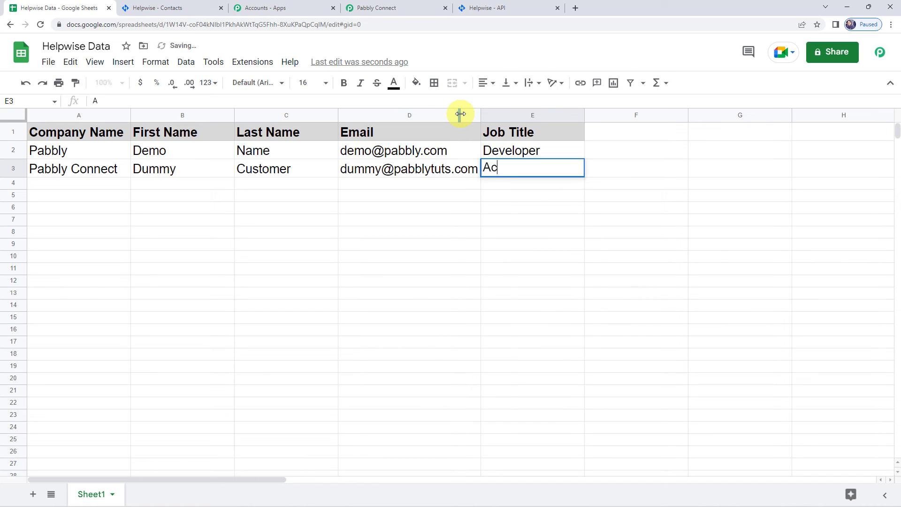
type("counta")
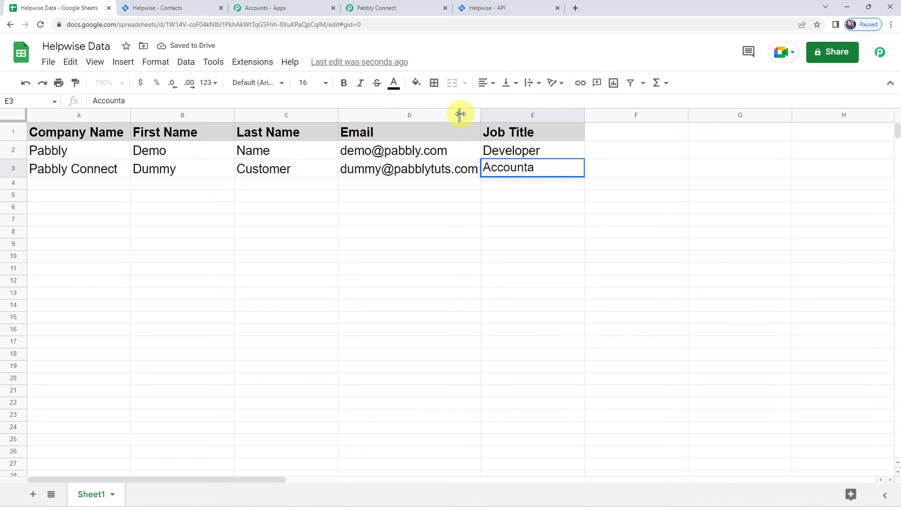
type("mt")
key("BackSpace")
key("BackSpace")
type("nt")
key("Return")
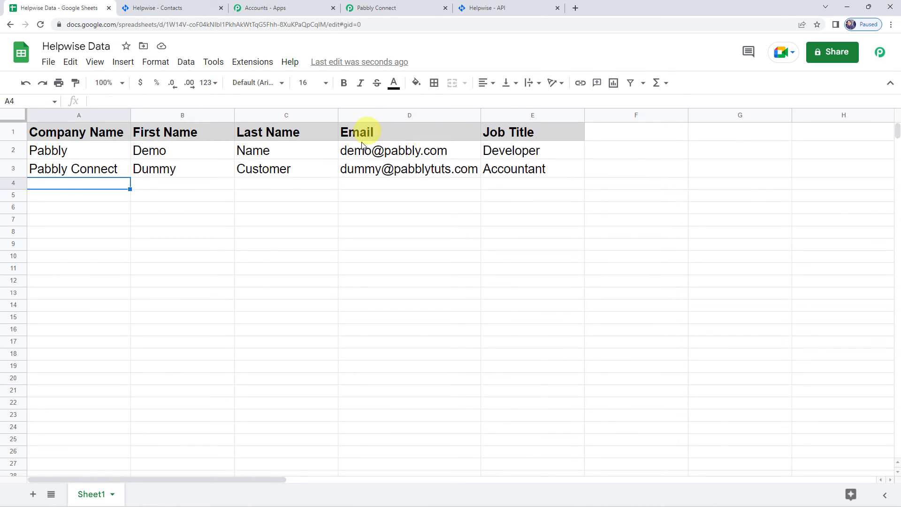
mouse_move(461, 172)
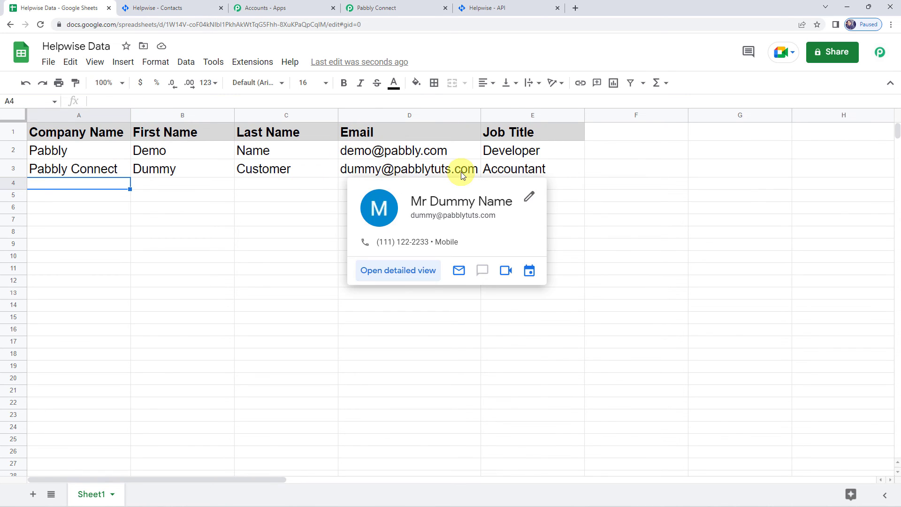
Reload Helpwise Contacts and search for 'dummy' to find the new contact.
left_click(177, 6)
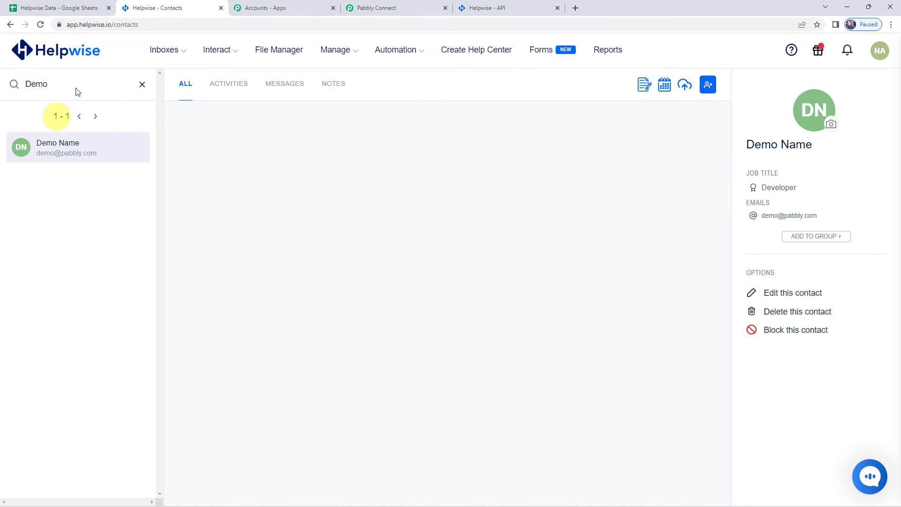
left_click(43, 26)
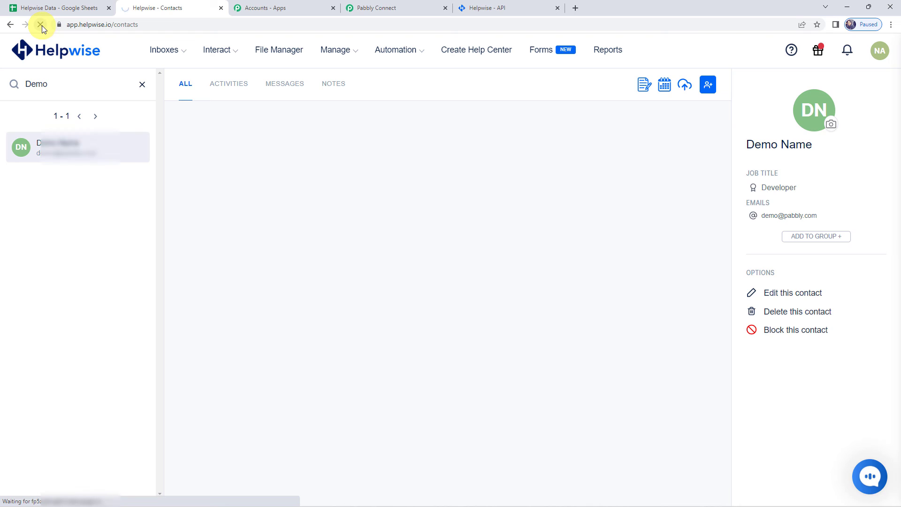
left_click(52, 82)
type("dum")
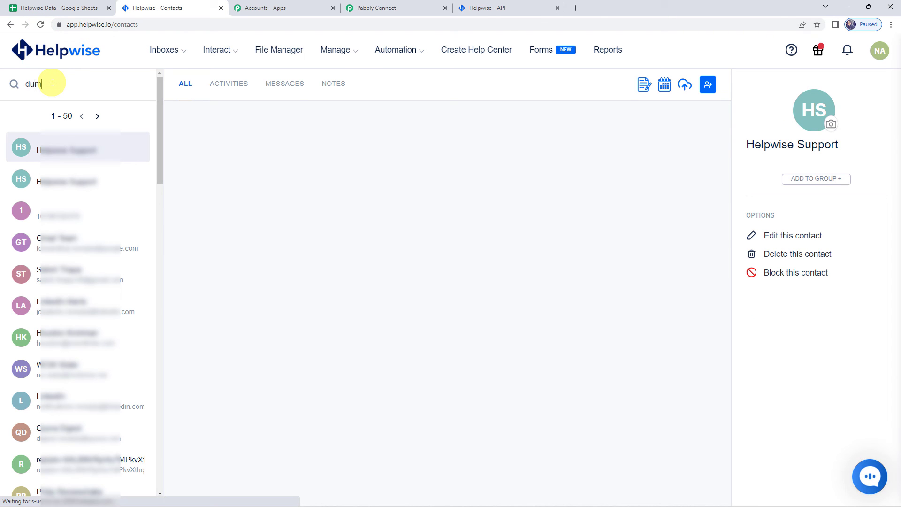
type("my")
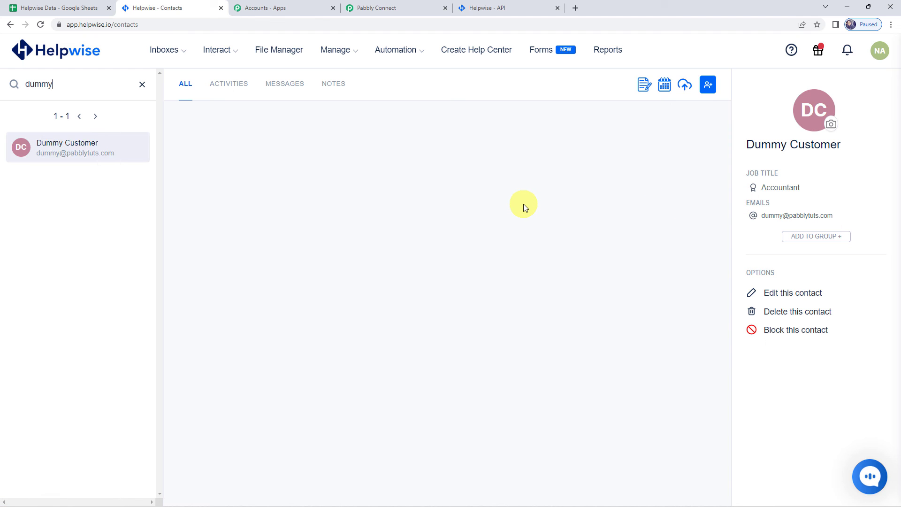
Return to Pabbly Connect and collapse the Google Sheets trigger step for the workflow overview.
left_click(393, 6)
scroll(150, 142, "up", 15)
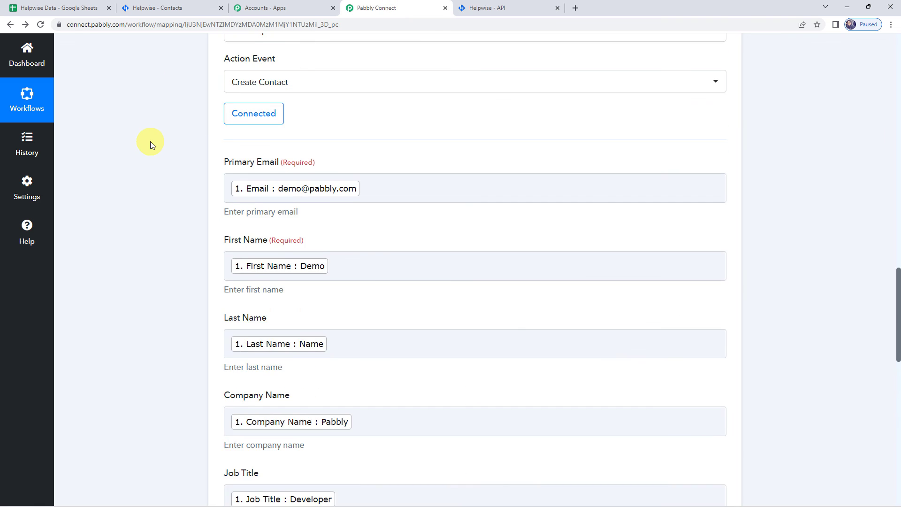
scroll(404, 179, "up", 15)
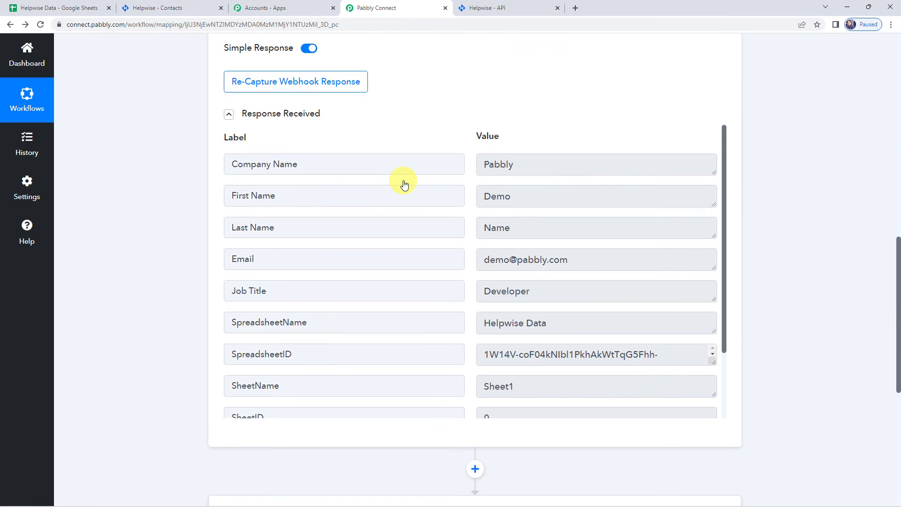
left_click(402, 143)
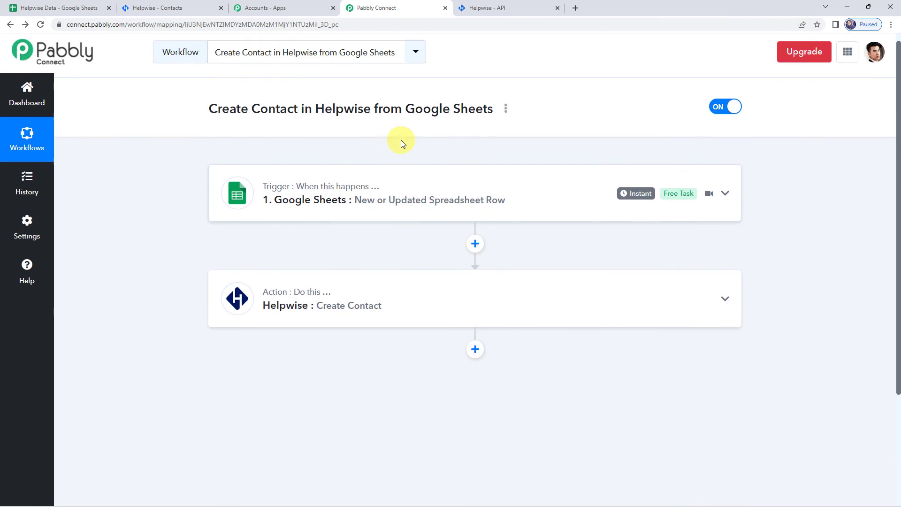